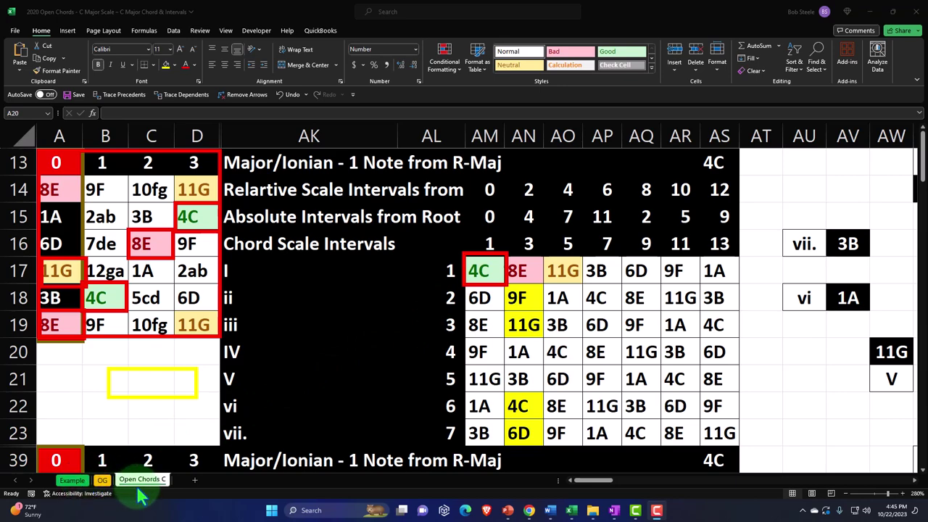
# Open the OG sheet and view the colour-coded fretboard note map starting at column A in rows 13 to 19.
pyautogui.click(103, 482)
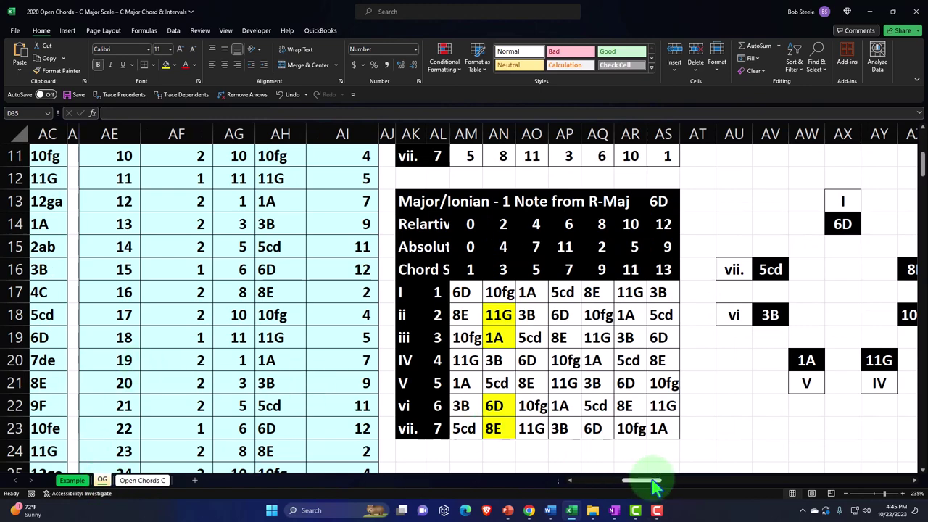
pyautogui.moveTo(652, 482); pyautogui.dragTo(540, 496)
pyautogui.scroll(4, 309, 408)
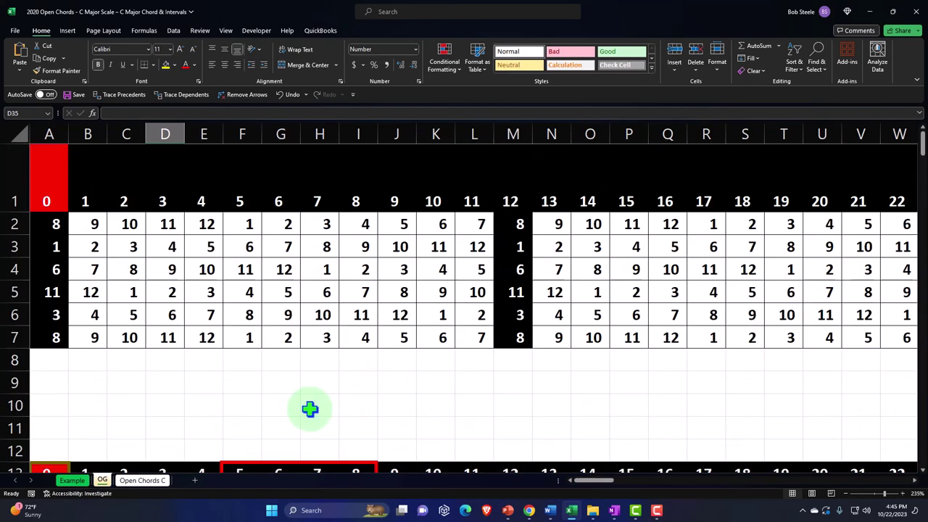
pyautogui.scroll(-3, 309, 408)
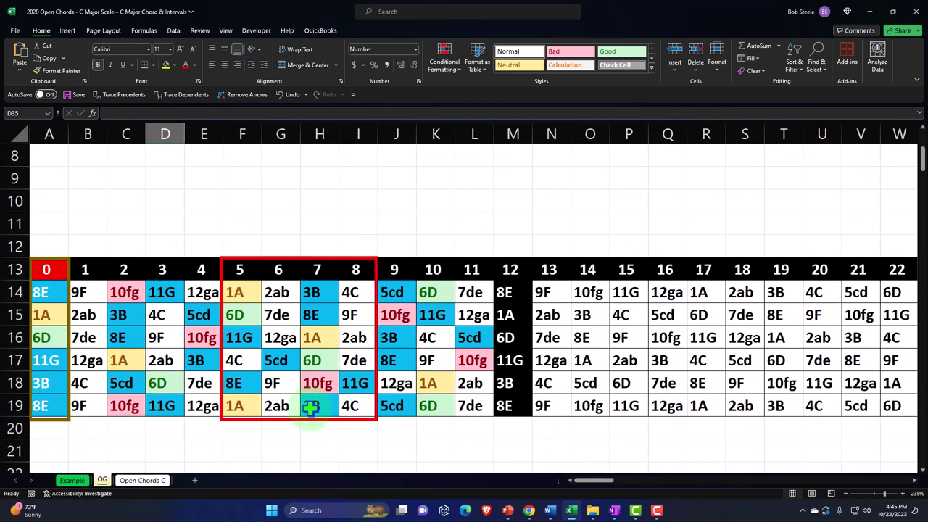
pyautogui.scroll(-1, 309, 409)
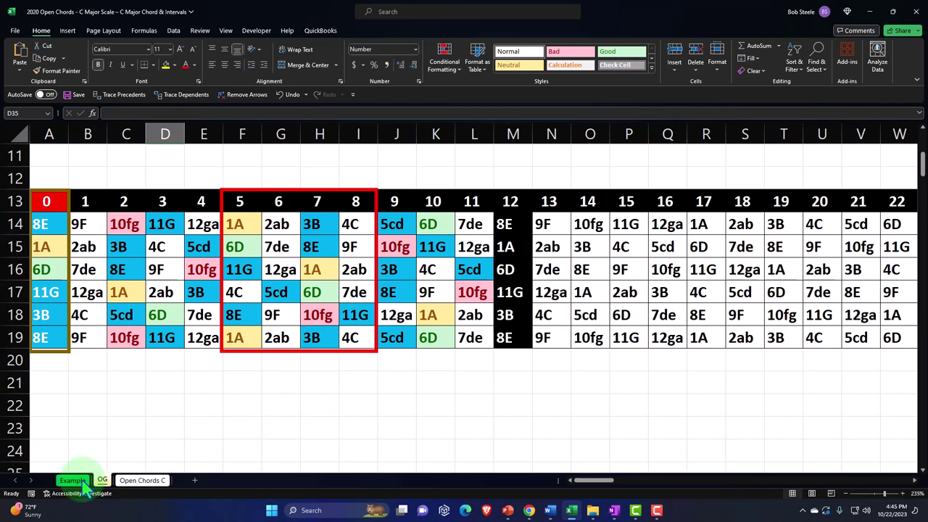
# Compare the Open Chords C sheet with the OG sheet, finishing on Open Chords C.
pyautogui.click(142, 483)
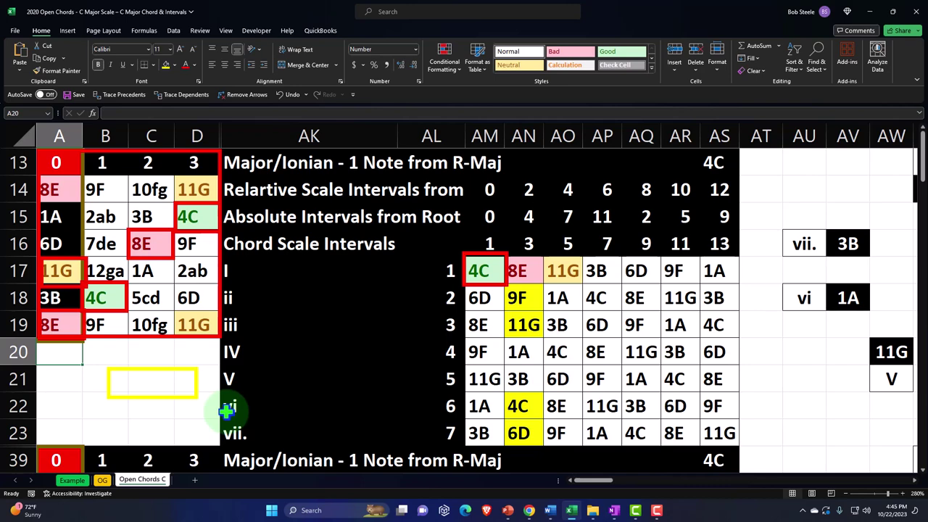
pyautogui.click(102, 480)
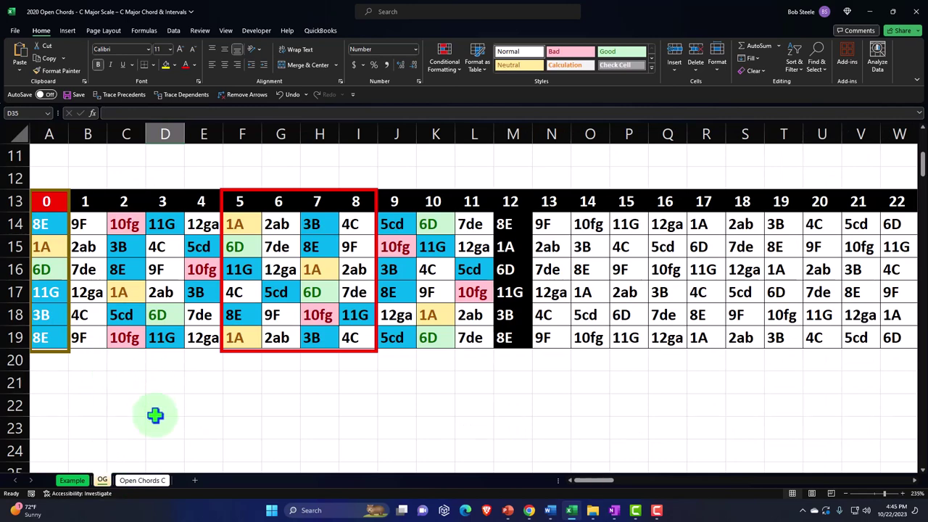
pyautogui.click(142, 480)
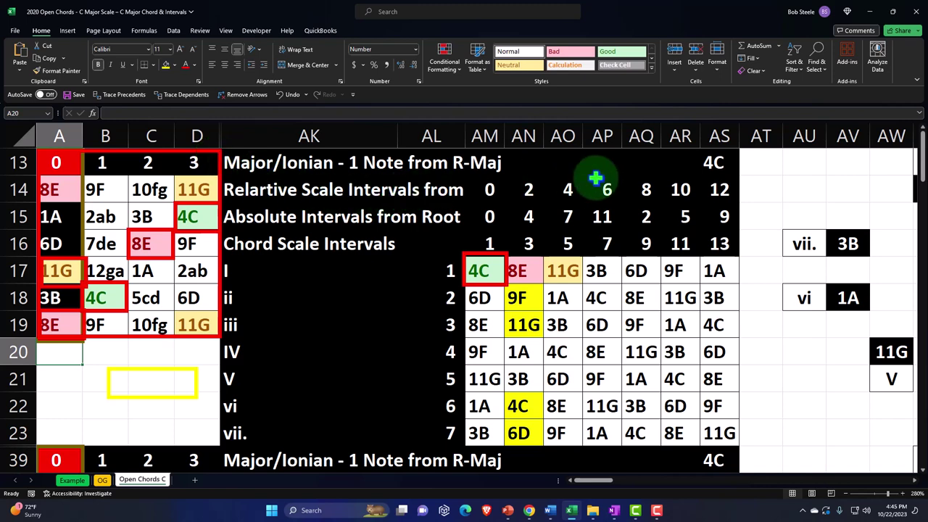
# Examine the scale's root note in AS13, the I chord notes in AM17:AO17 and the open-position fretboard in A13:D19.
pyautogui.click(713, 161)
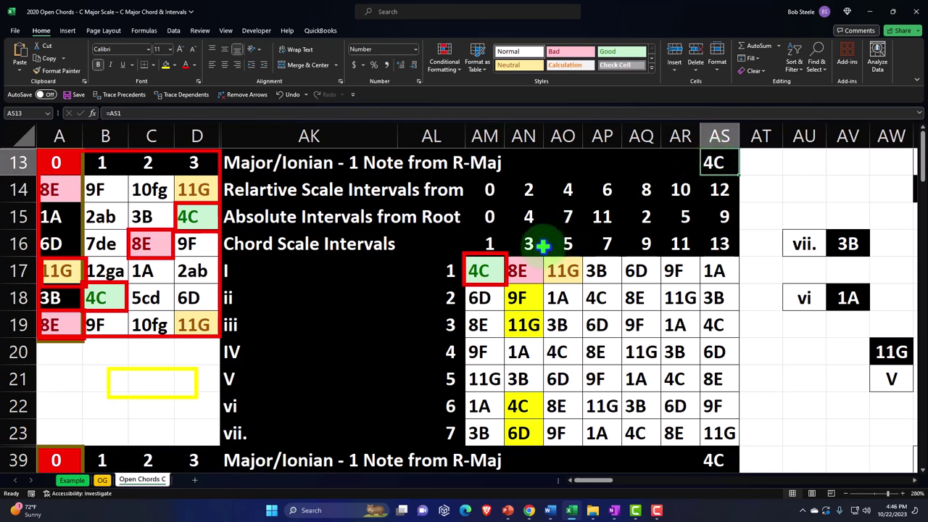
pyautogui.moveTo(483, 269); pyautogui.dragTo(553, 266)
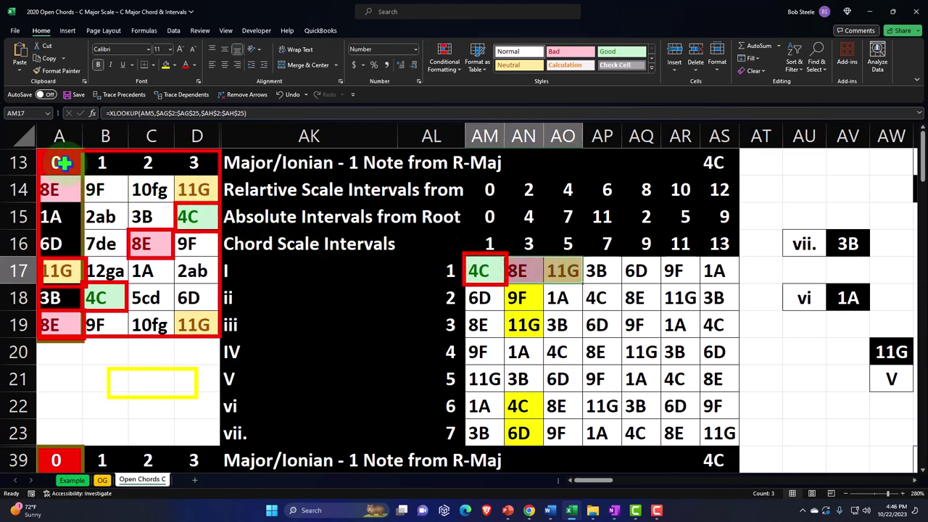
pyautogui.moveTo(63, 163); pyautogui.dragTo(183, 325)
pyautogui.moveTo(479, 270); pyautogui.dragTo(556, 275)
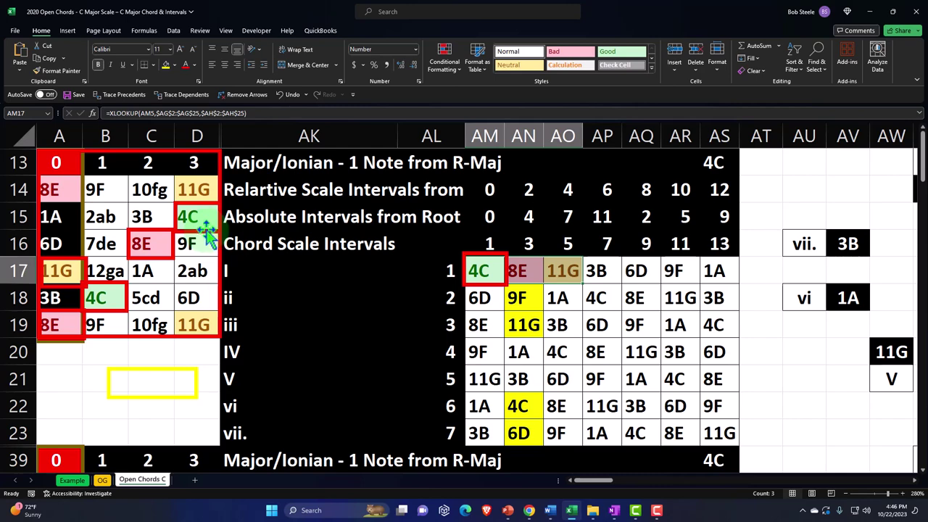
# Move the yellow rectangle from C43:D44 on the second fretboard to the blank area below it, around B46:D48.
pyautogui.scroll(-3, 207, 231)
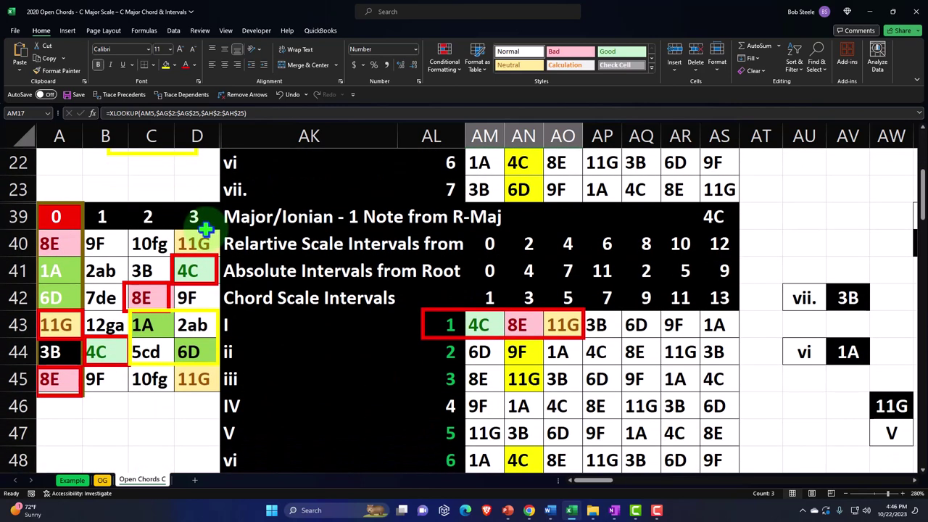
pyautogui.moveTo(182, 315); pyautogui.dragTo(160, 408)
pyautogui.scroll(-3, 189, 330)
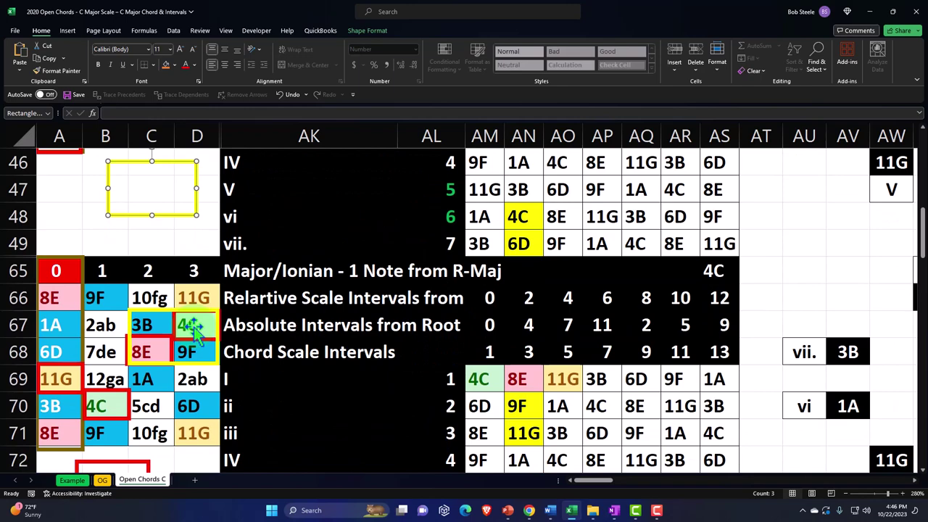
pyautogui.scroll(6, 190, 326)
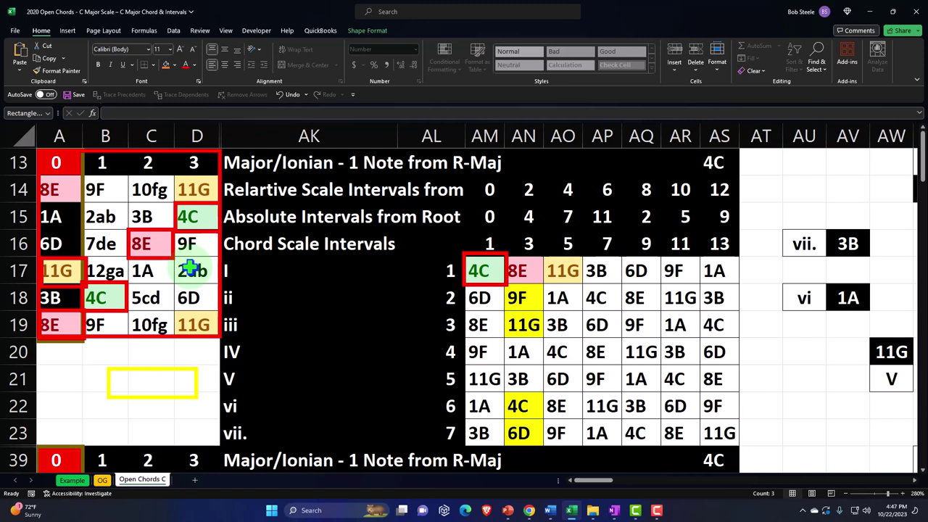
# Inspect the I chord's numeral and number in AK17 and AL17, and the first fretboard notes in A14 and B14.
pyautogui.click(254, 269)
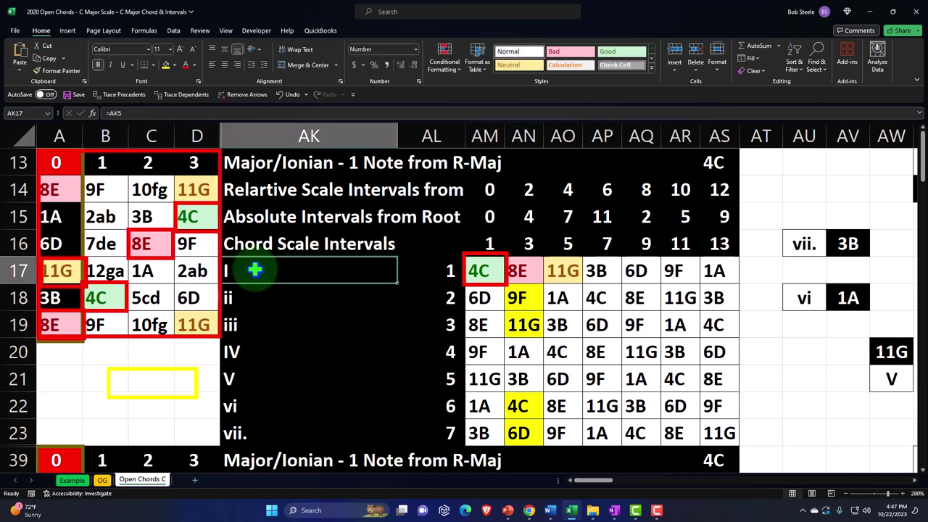
pyautogui.click(435, 271)
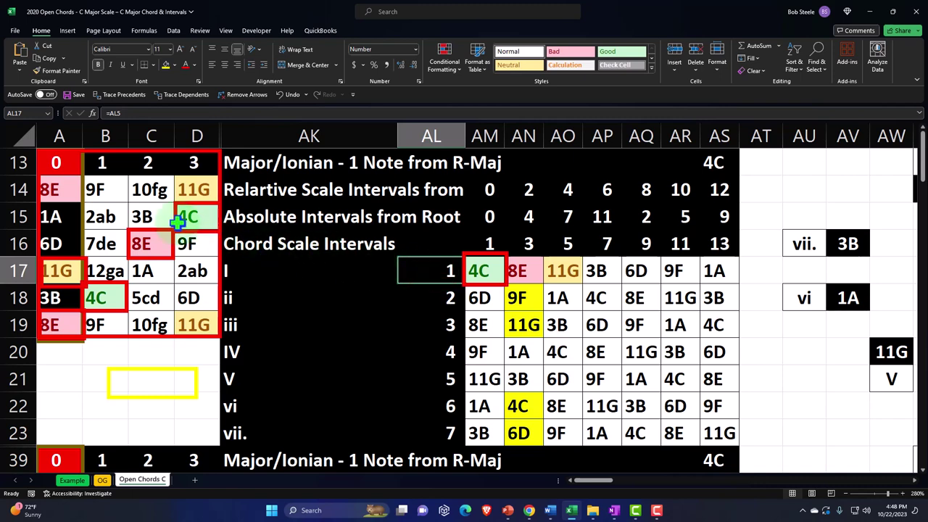
pyautogui.click(51, 187)
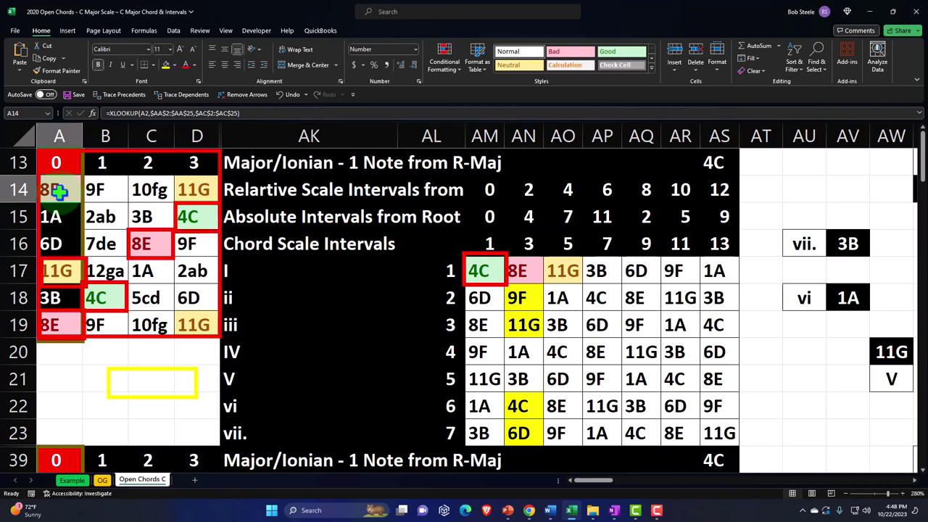
pyautogui.click(105, 190)
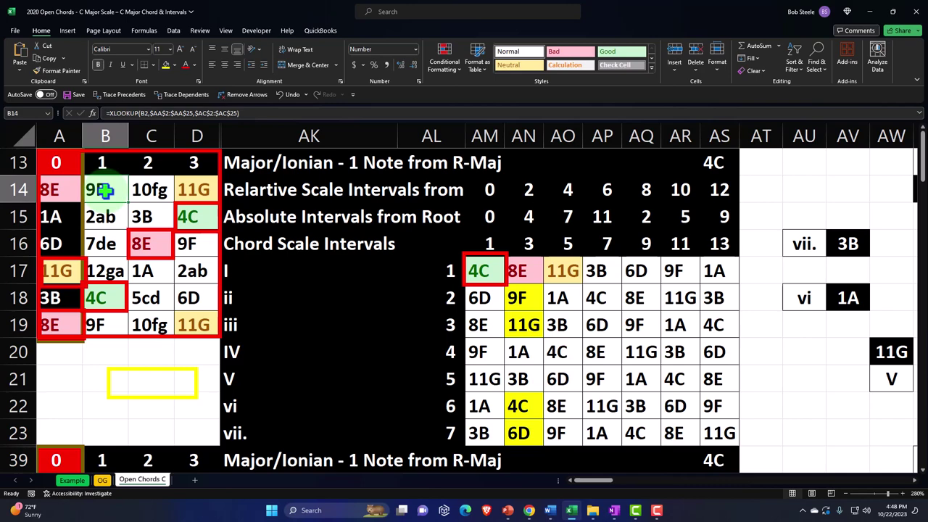
# On the OG sheet, go along row 1 to AR1 to view the note and scale tables from column AA onward.
pyautogui.click(102, 480)
pyautogui.scroll(4, 413, 387)
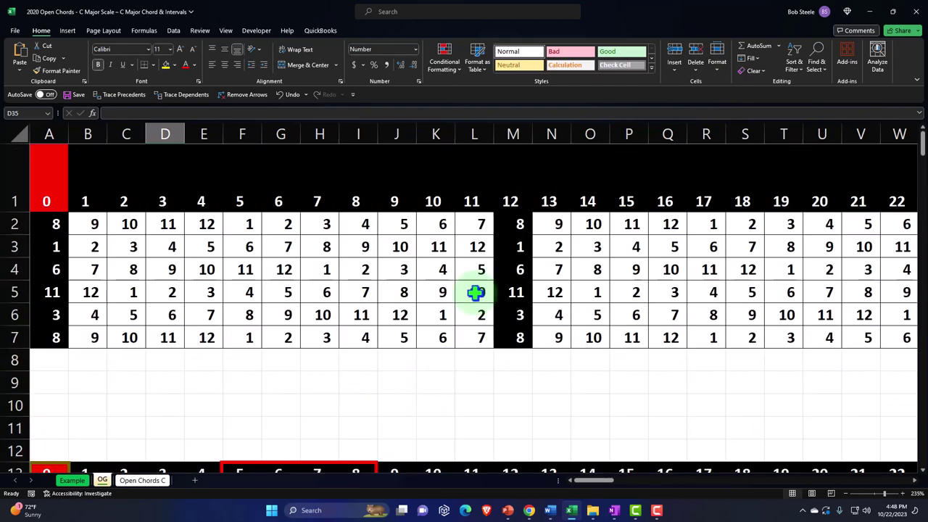
pyautogui.click(504, 201)
pyautogui.press('Right')
pyautogui.press('Right')
pyautogui.press('Right')
pyautogui.press('Right')
pyautogui.press('Right')
pyautogui.press('Right')
pyautogui.press('Right')
pyautogui.press('Right')
pyautogui.press('Right')
pyautogui.press('Right')
pyautogui.press('Right')
pyautogui.press('Right')
pyautogui.press('Right')
pyautogui.press('Right')
pyautogui.press('Right')
pyautogui.press('Right')
pyautogui.press('Right')
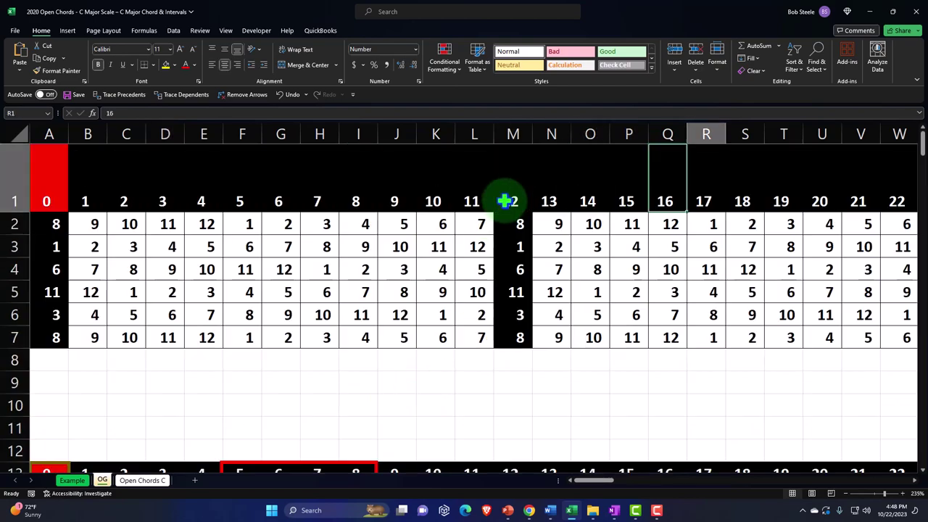
pyautogui.press('Right')
pyautogui.press('Right')
pyautogui.press('Right')
pyautogui.press('Right')
pyautogui.press('Right')
pyautogui.press('Right')
pyautogui.press('Right')
pyautogui.press('Right')
pyautogui.press('Right')
pyautogui.press('Right')
pyautogui.press('Right')
pyautogui.press('Right')
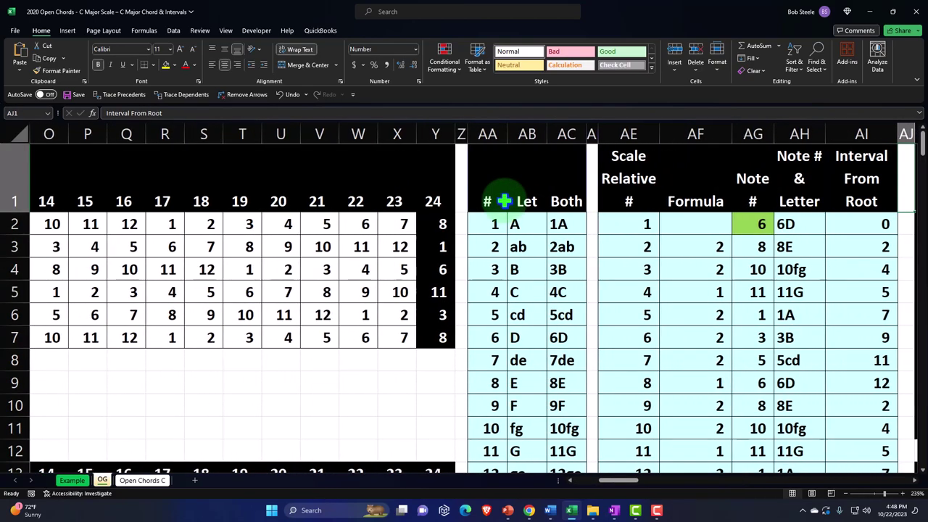
pyautogui.press('Right')
pyautogui.press('Right')
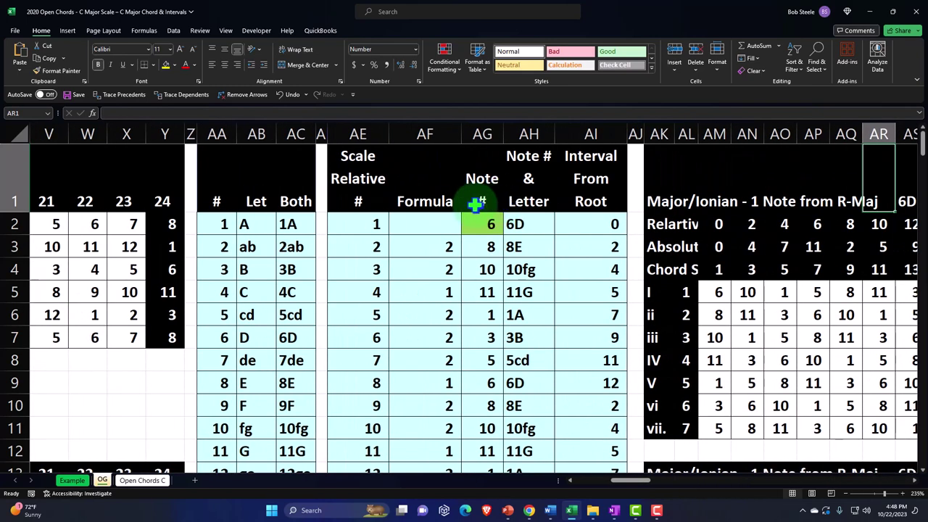
# Inspect the formulas combining note number and letter in AC2, AC3 and AC13 of the Both column.
pyautogui.click(297, 224)
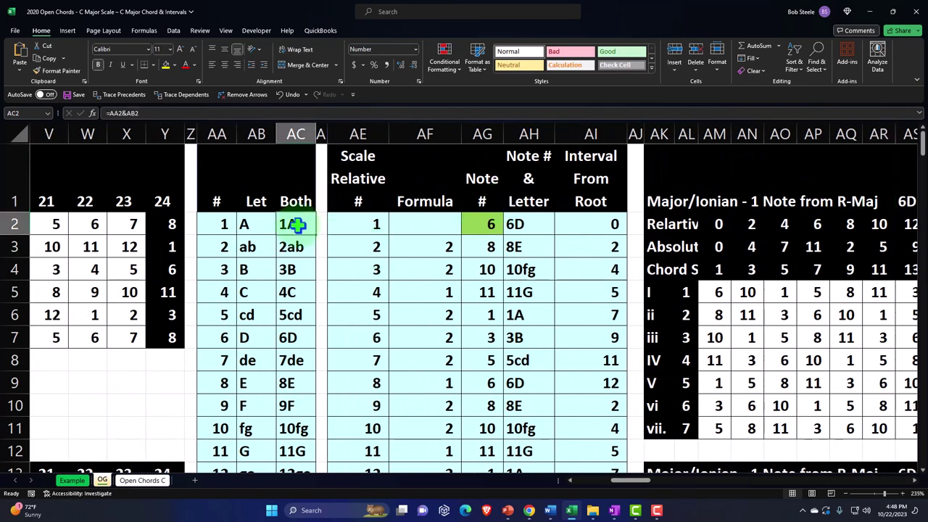
pyautogui.click(294, 249)
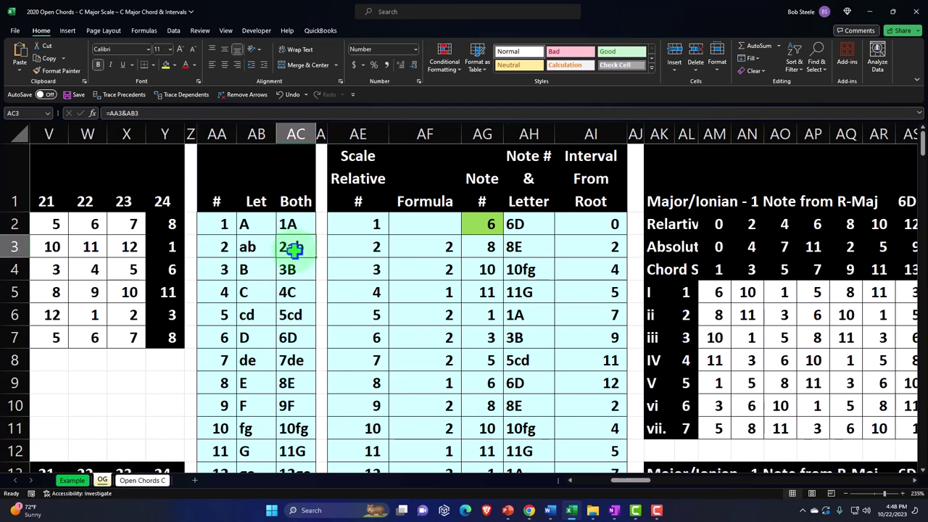
pyautogui.scroll(-1, 237, 425)
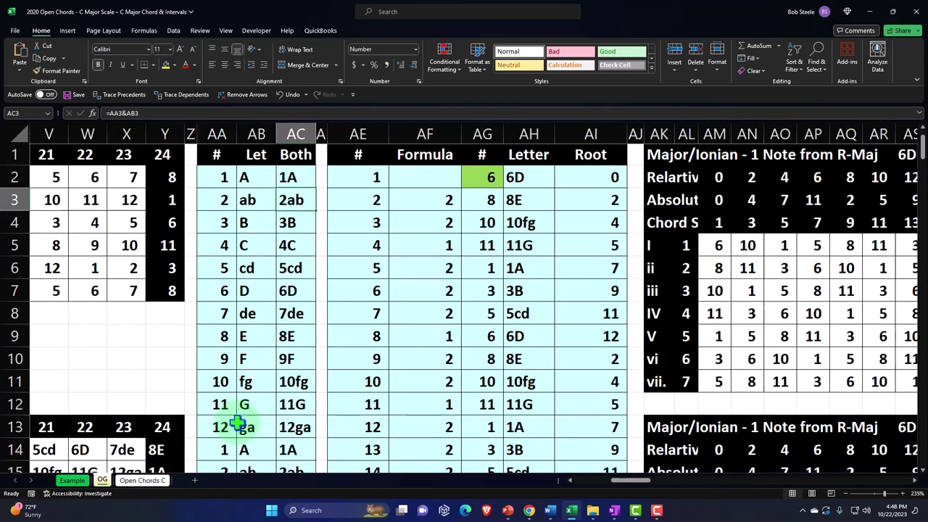
pyautogui.scroll(-1, 238, 425)
pyautogui.click(298, 408)
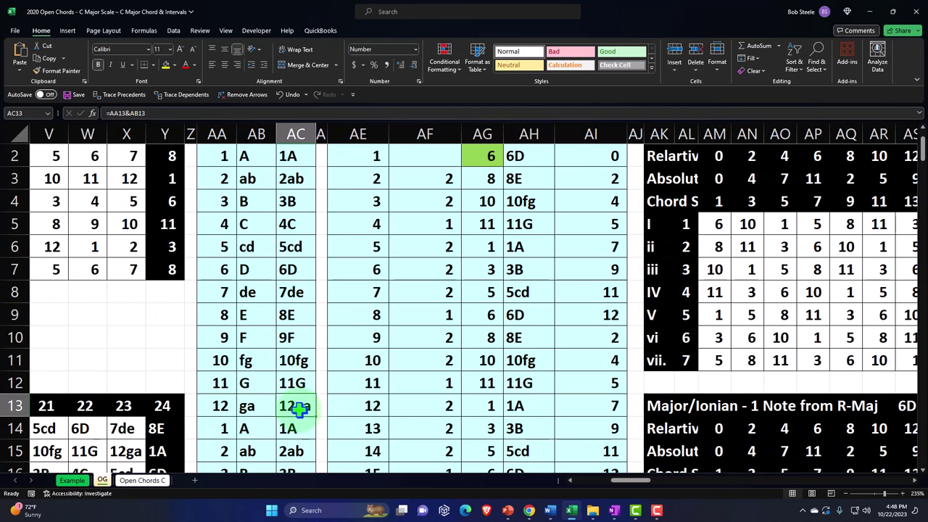
# Review the note numbers in AA2 through AA7 and AA13, and check the first note letter in AB2.
pyautogui.scroll(2, 297, 408)
pyautogui.click(212, 218)
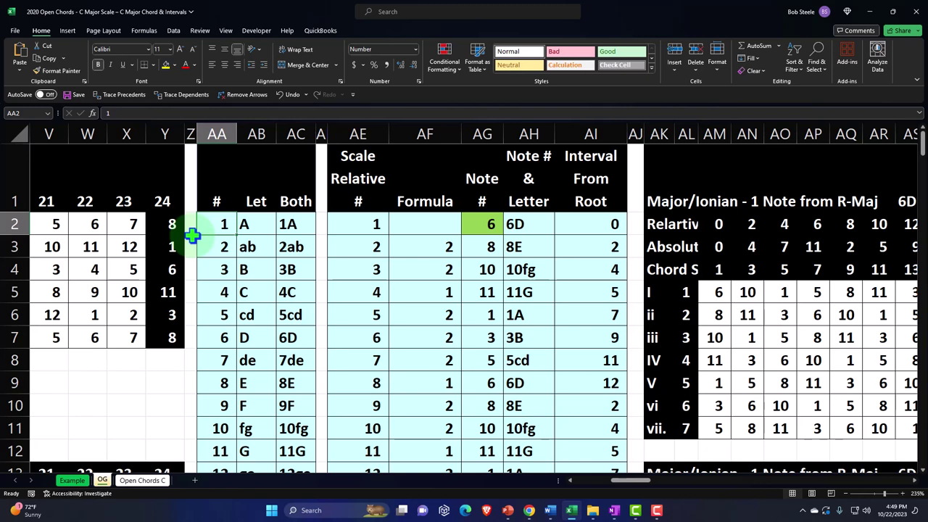
pyautogui.press('Down')
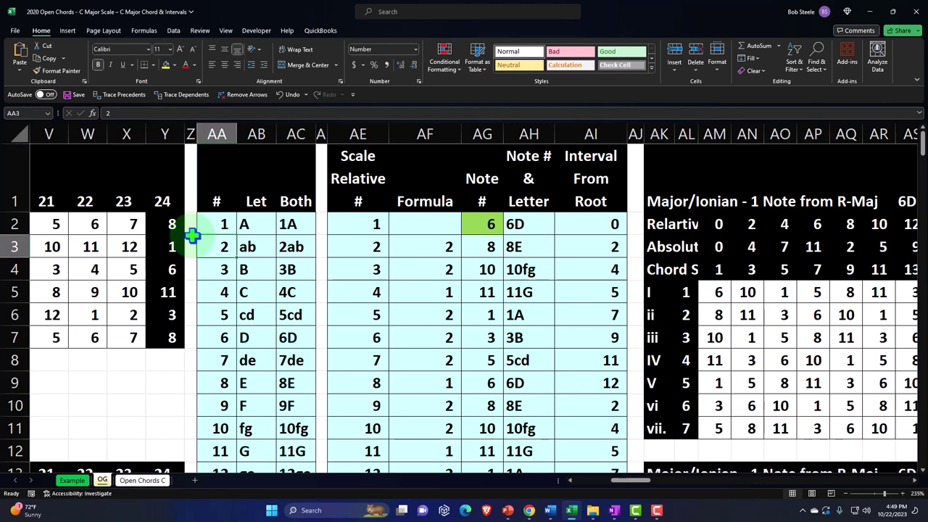
pyautogui.press('Down')
pyautogui.press('Down')
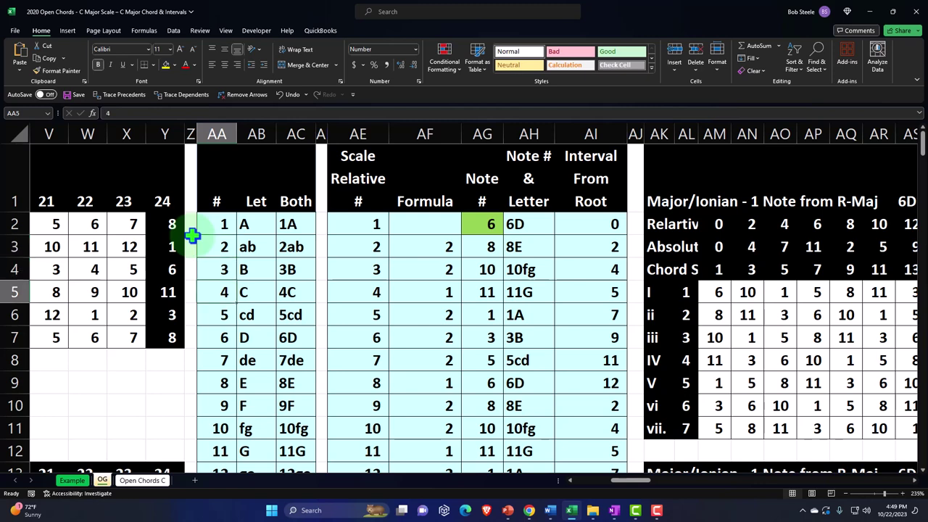
pyautogui.press('Down')
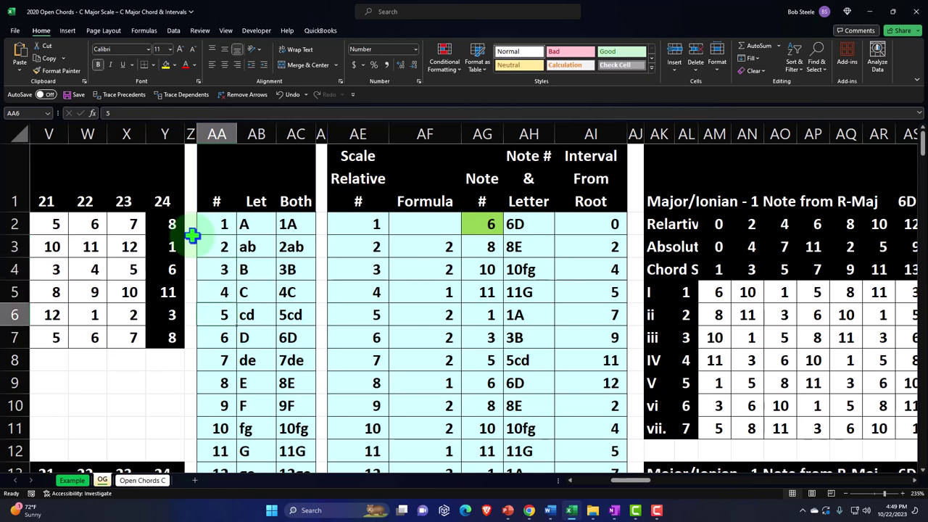
pyautogui.press('Down')
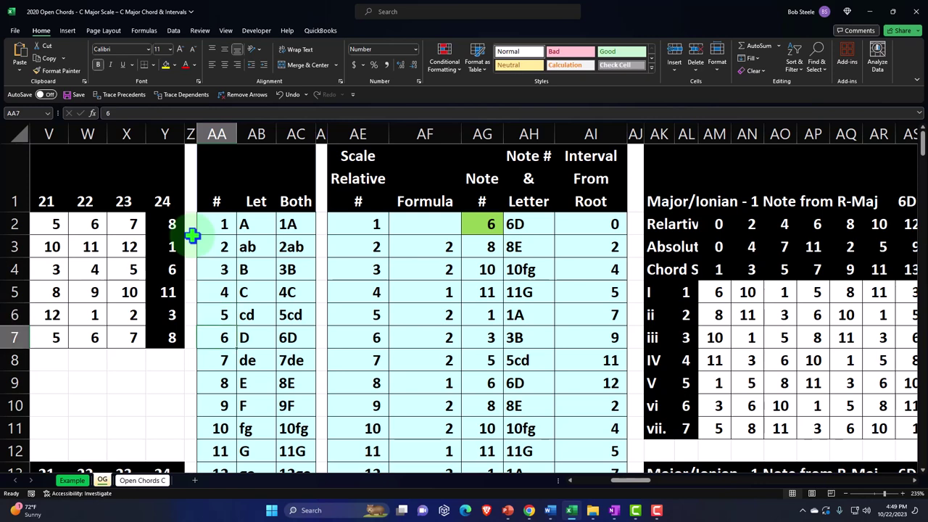
pyautogui.scroll(-1, 211, 263)
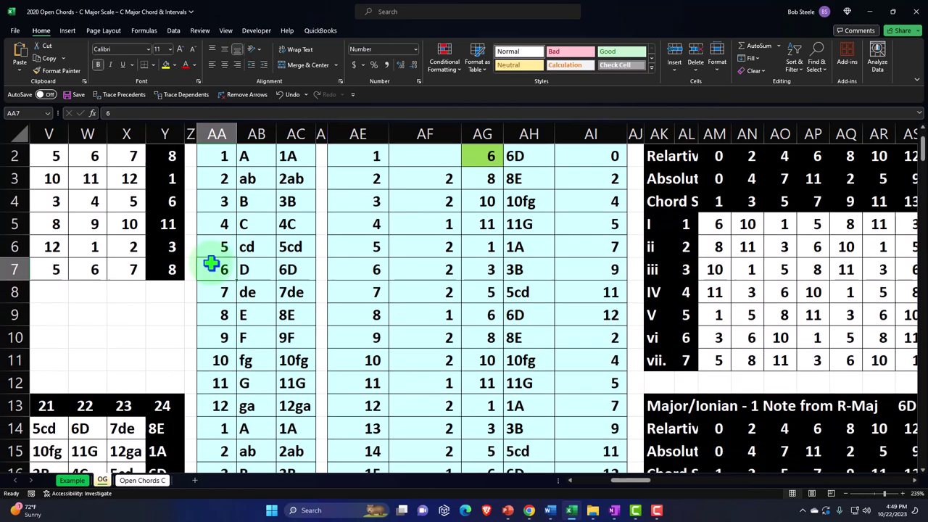
pyautogui.click(222, 399)
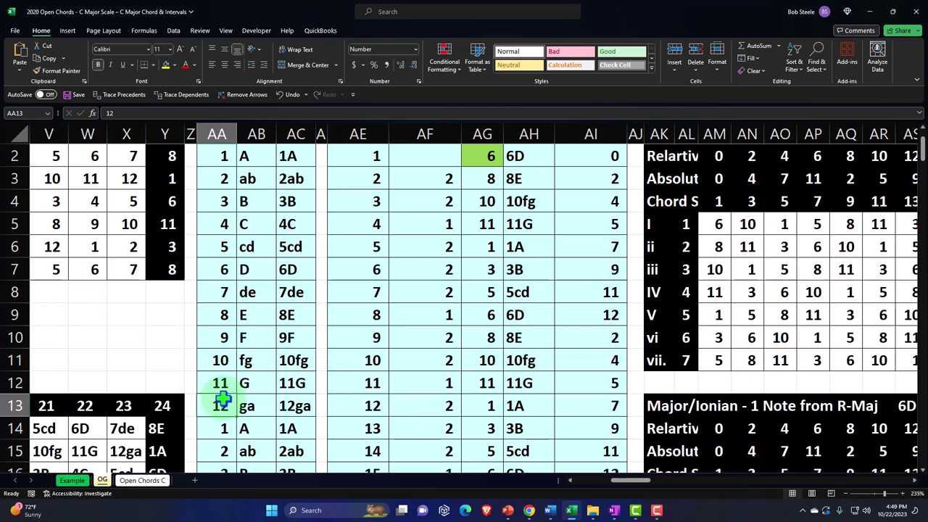
pyautogui.scroll(1, 222, 399)
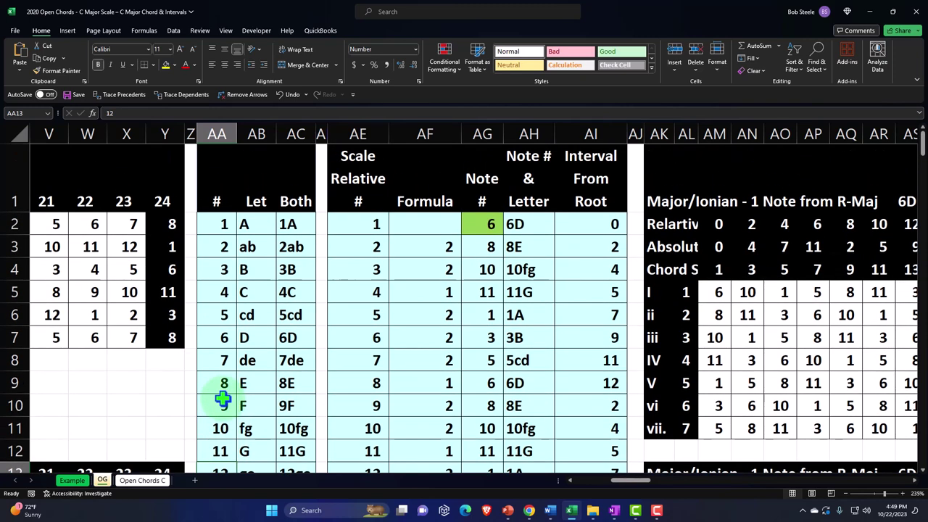
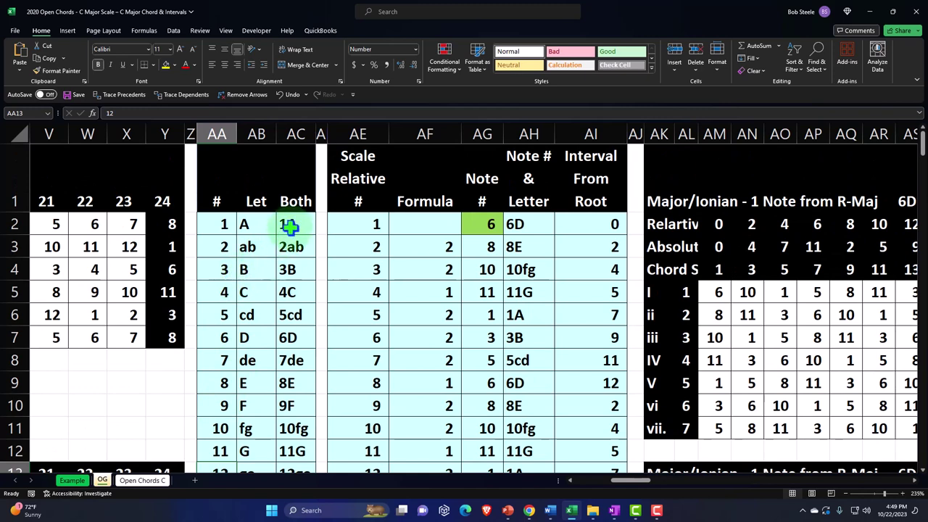
pyautogui.click(270, 227)
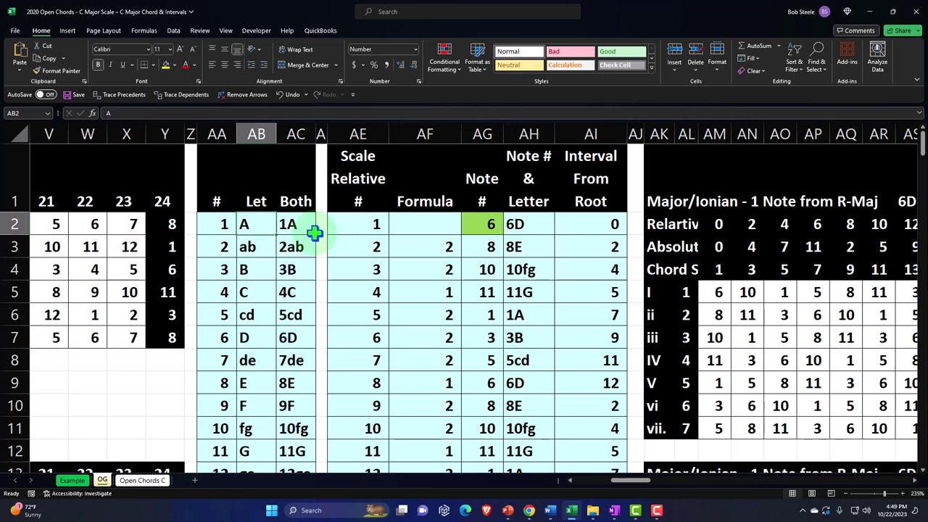
# Review the note letters in the Let column from AB3 down to AB8 and back up to AB2.
pyautogui.press('Down')
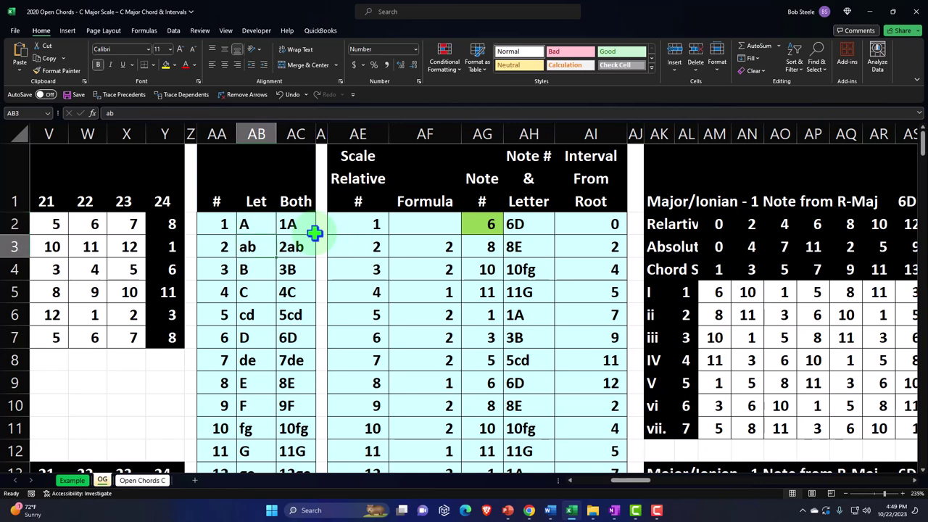
pyautogui.press('Down')
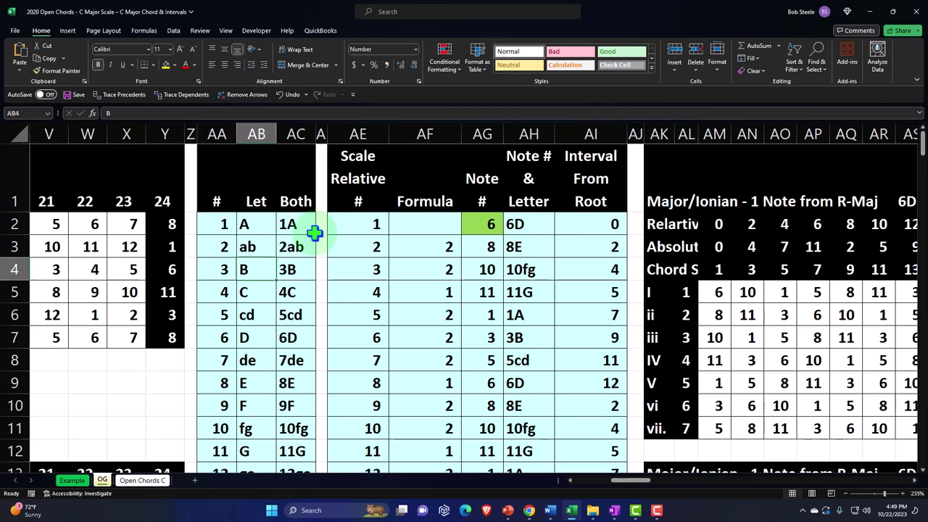
pyautogui.press('Down')
pyautogui.press('Down')
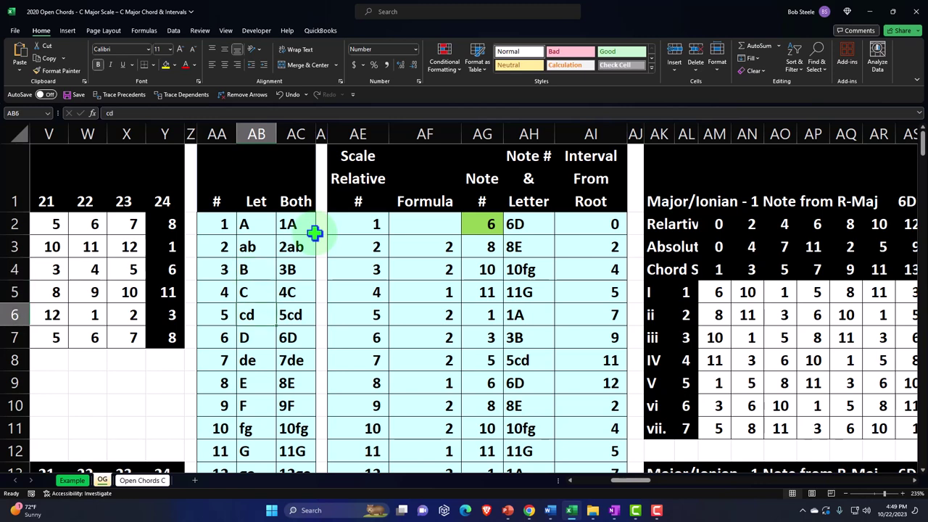
pyautogui.press('Down')
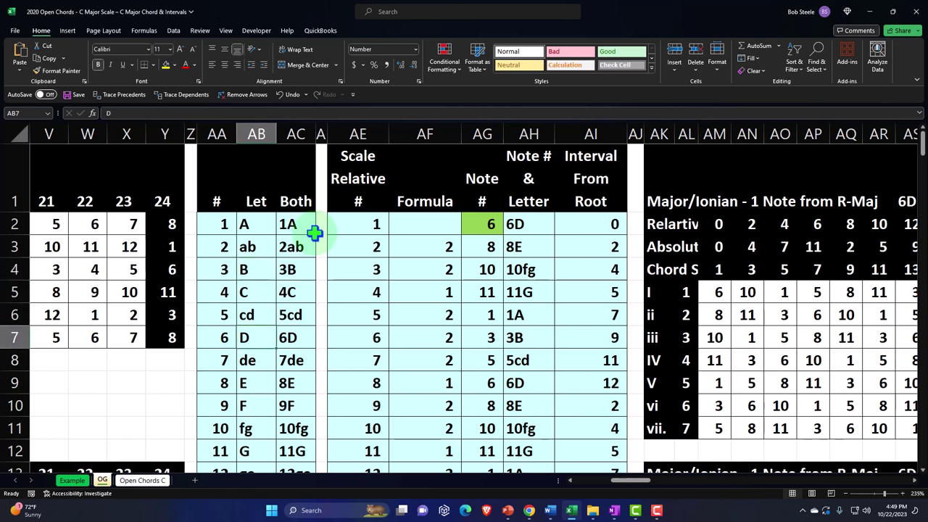
pyautogui.press('Down')
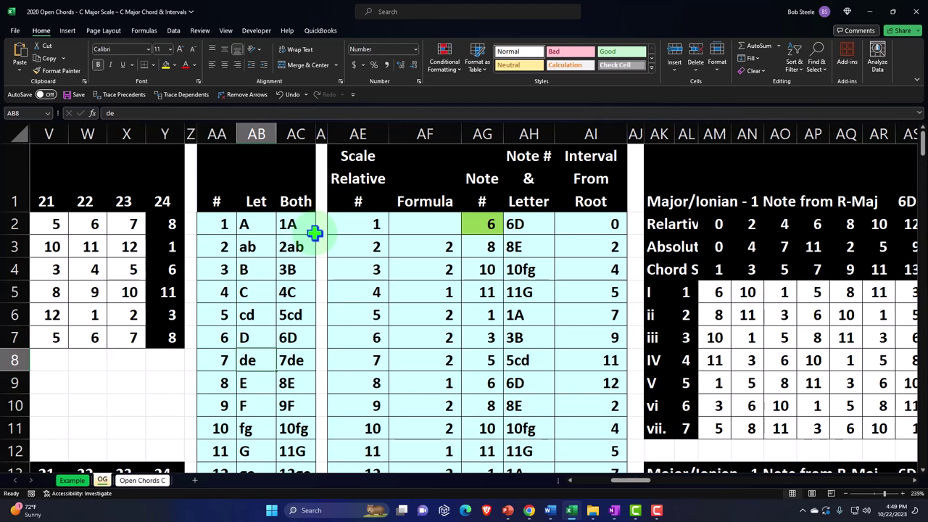
pyautogui.press('Up')
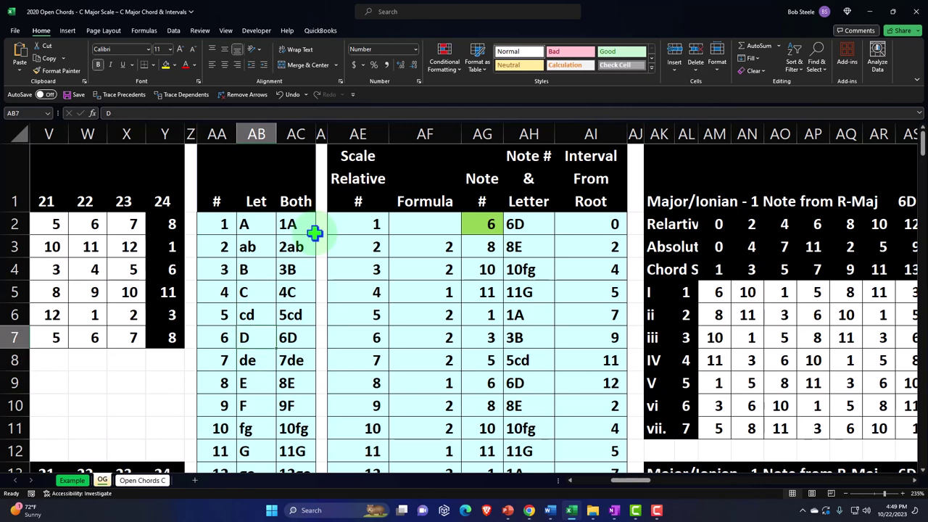
pyautogui.press('Up')
pyautogui.press('Up')
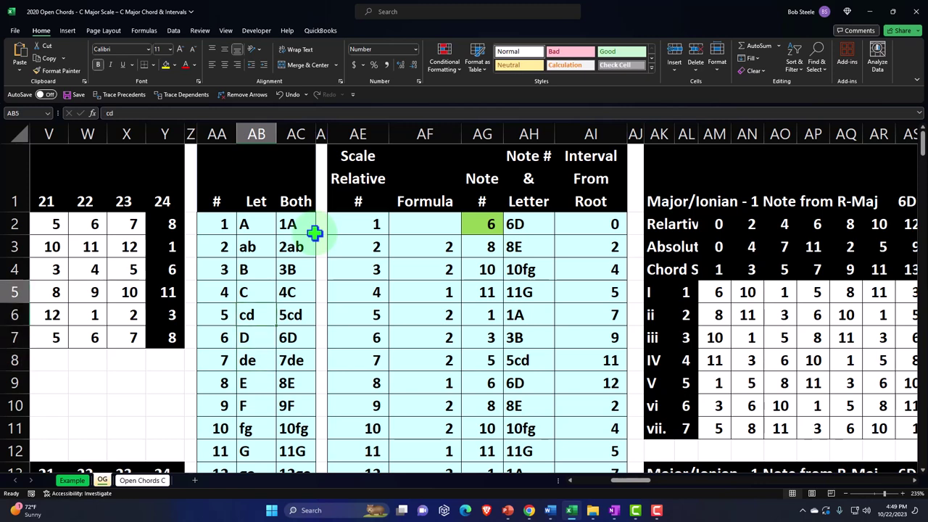
pyautogui.press('Up')
pyautogui.press('Up')
pyautogui.press('Up')
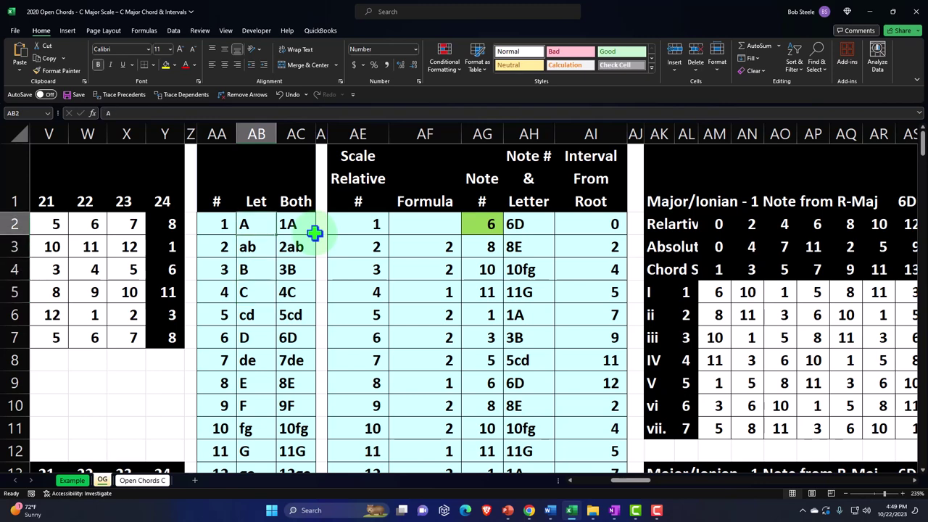
# Go through the matching note numbers from AA2 to AA7 and return to the first one.
pyautogui.press('Left')
pyautogui.press('Down')
pyautogui.press('Down')
pyautogui.press('Down')
pyautogui.press('Down')
pyautogui.press('Down')
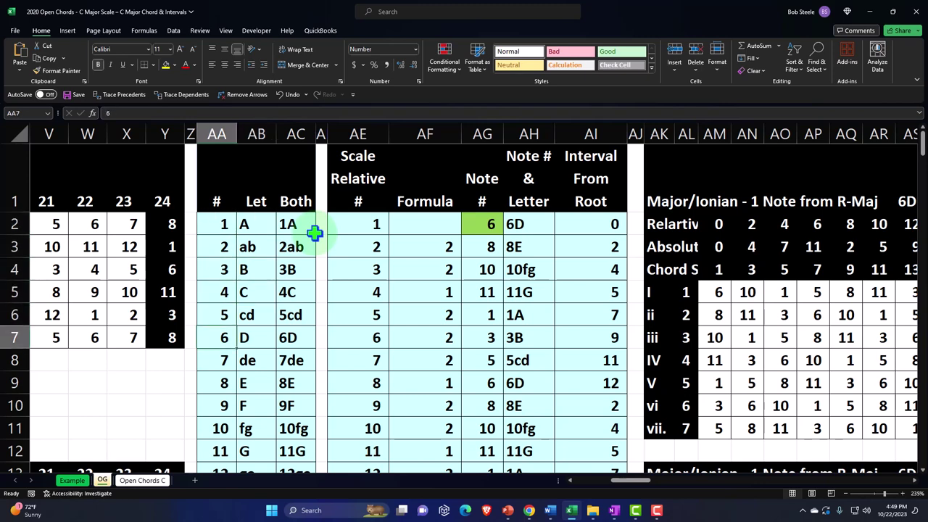
pyautogui.press('Up')
pyautogui.press('Up')
pyautogui.press('Up')
pyautogui.press('Up')
pyautogui.press('Up')
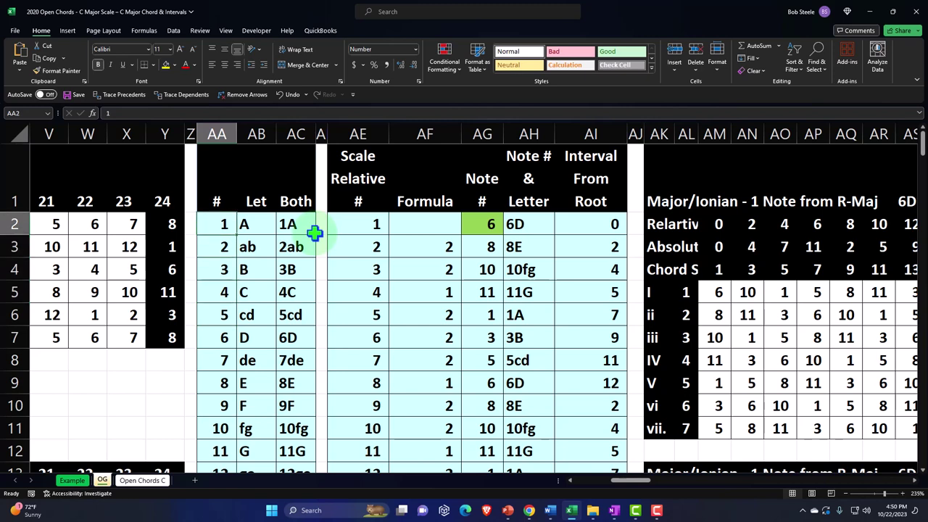
# Inspect the combined note formula in AC2, and the I chord's number in AL17 on the Open Chords C sheet.
pyautogui.click(300, 229)
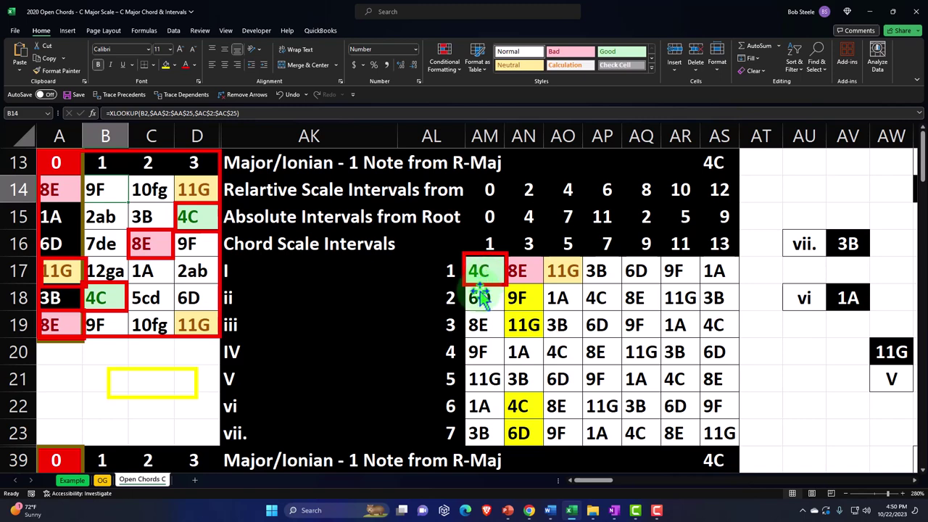
pyautogui.click(452, 270)
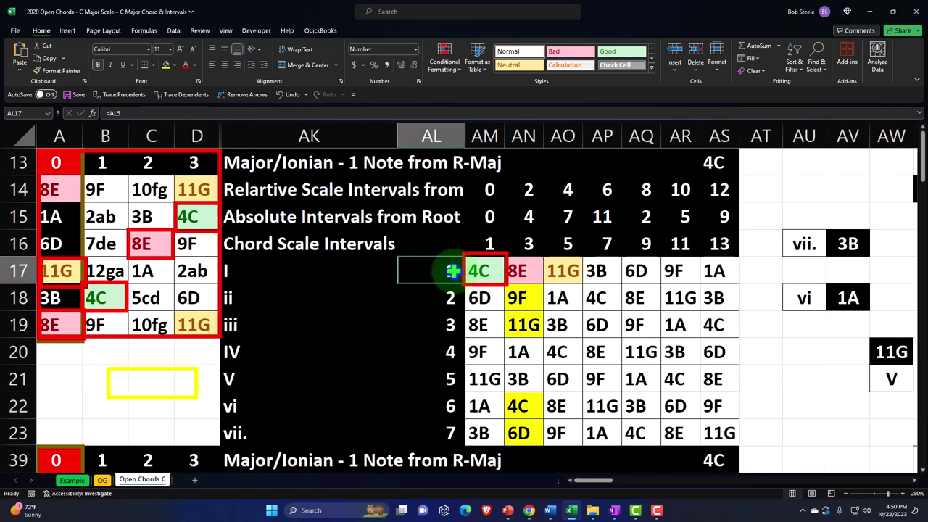
# On the OG sheet, set the scale's starting note number in AG2 to 4.
pyautogui.click(104, 482)
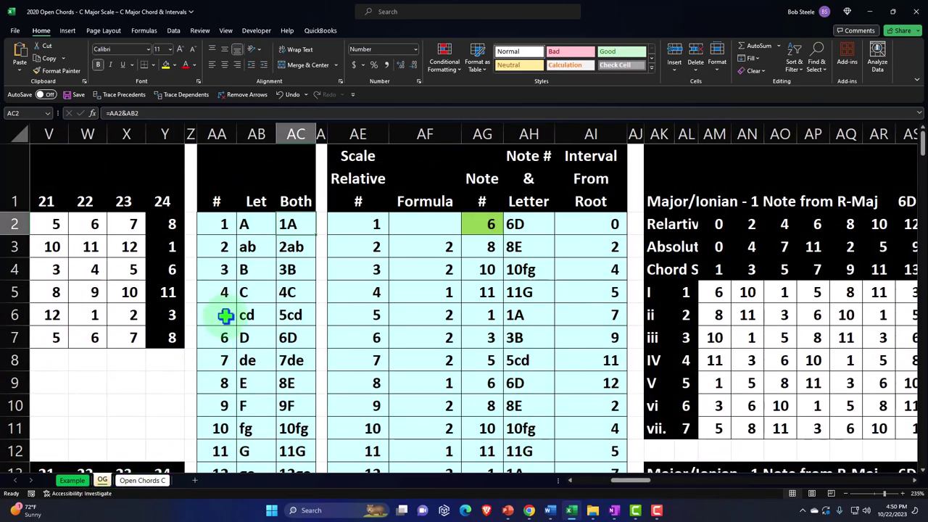
pyautogui.click(431, 249)
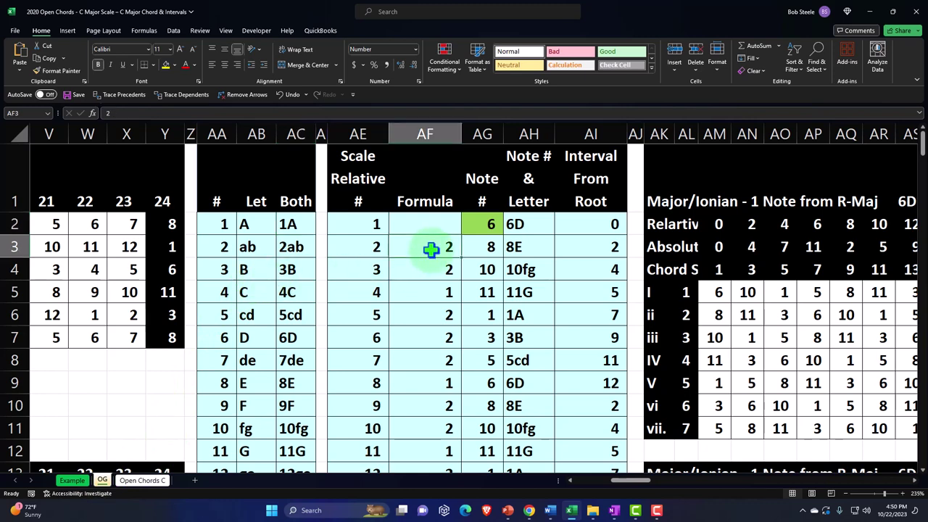
pyautogui.press('Up')
pyautogui.press('Right')
pyautogui.write('4')
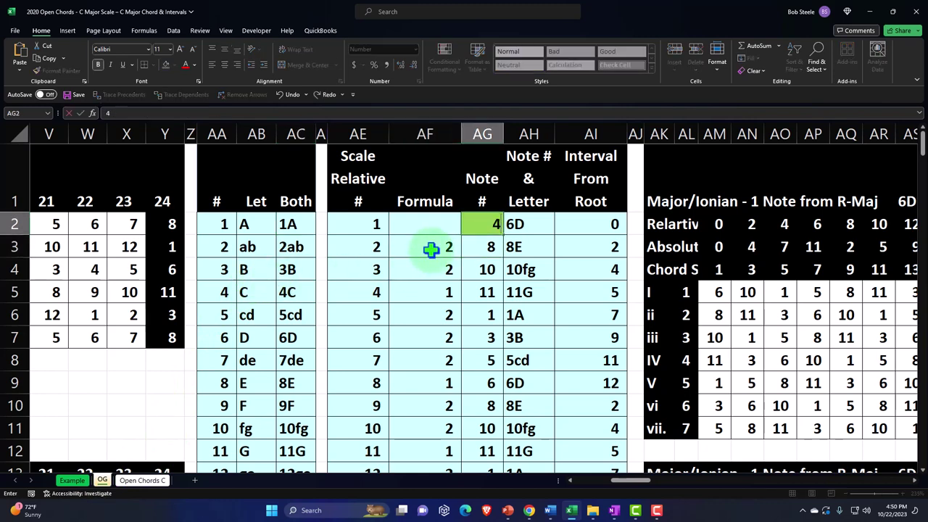
pyautogui.press('Return')
pyautogui.press('Up')
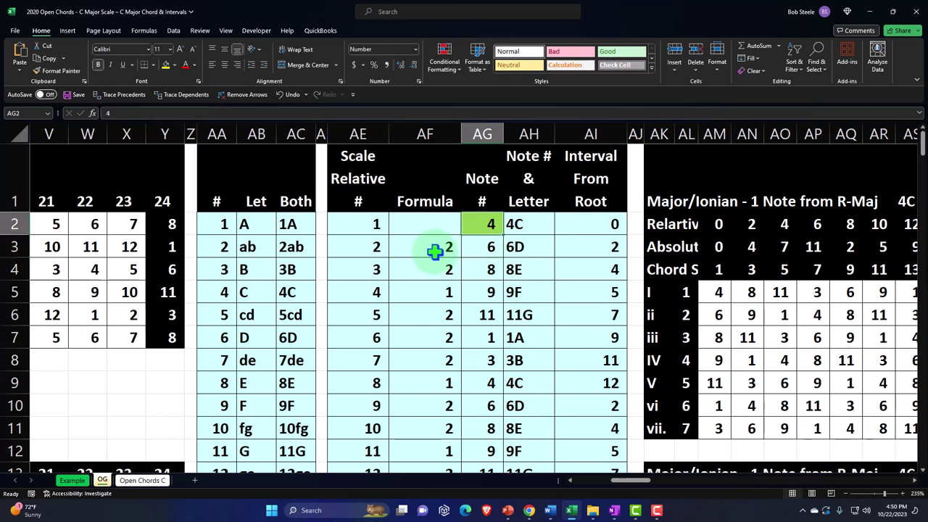
# Examine the major scale's whole-step and half-step pattern in the Formula column, from AF3 through AF8.
pyautogui.click(432, 248)
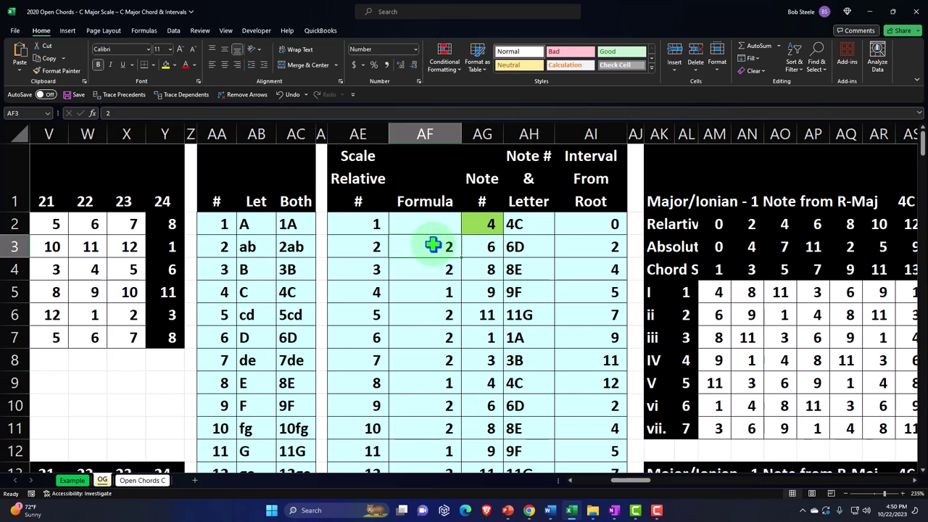
pyautogui.press('Down')
pyautogui.press('Down')
pyautogui.press('Down')
pyautogui.press('Down')
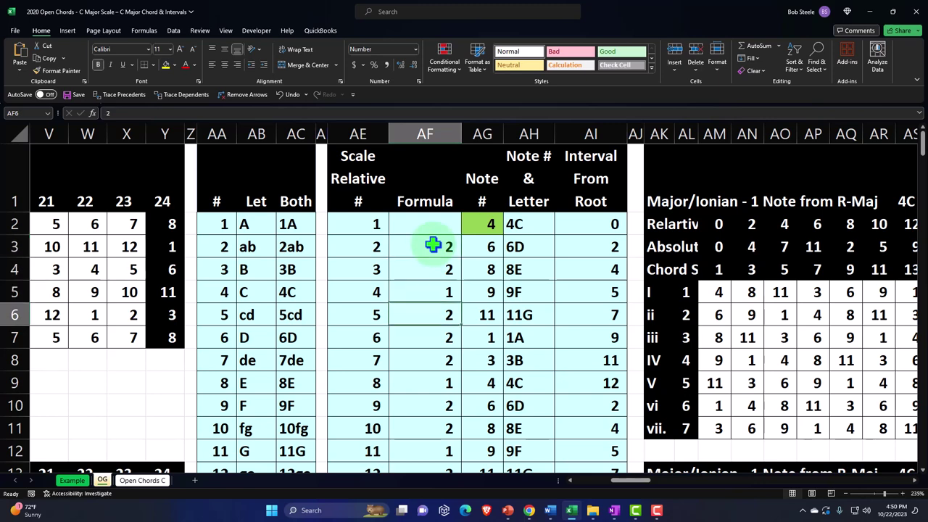
pyautogui.press('Down')
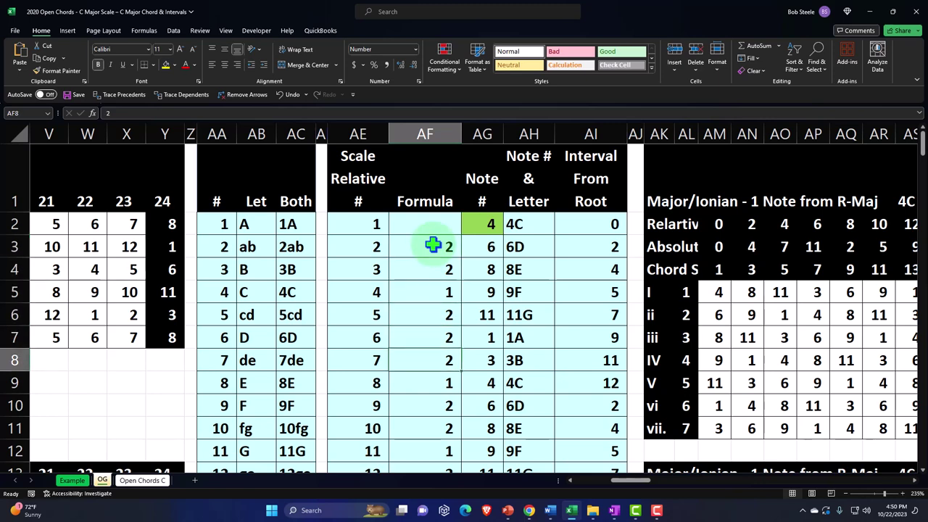
pyautogui.press('Up')
pyautogui.press('Up')
pyautogui.press('Up')
pyautogui.press('Up')
pyautogui.press('Down')
pyautogui.press('Down')
pyautogui.press('Down')
pyautogui.press('Down')
pyautogui.press('Down')
pyautogui.press('Down')
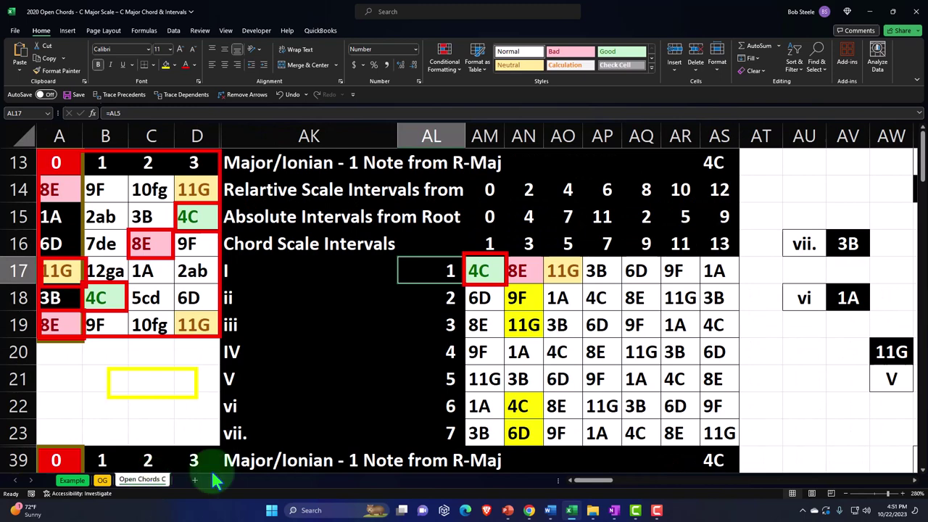
# On the Open Chords C sheet, inspect the I chord's root in AM17, its number in AL17 and the key note in AS13.
pyautogui.click(484, 269)
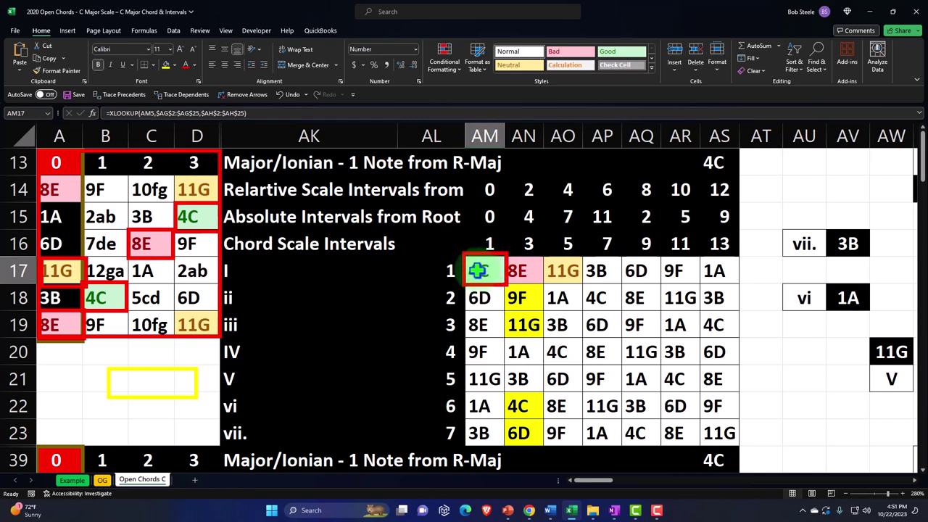
pyautogui.click(445, 271)
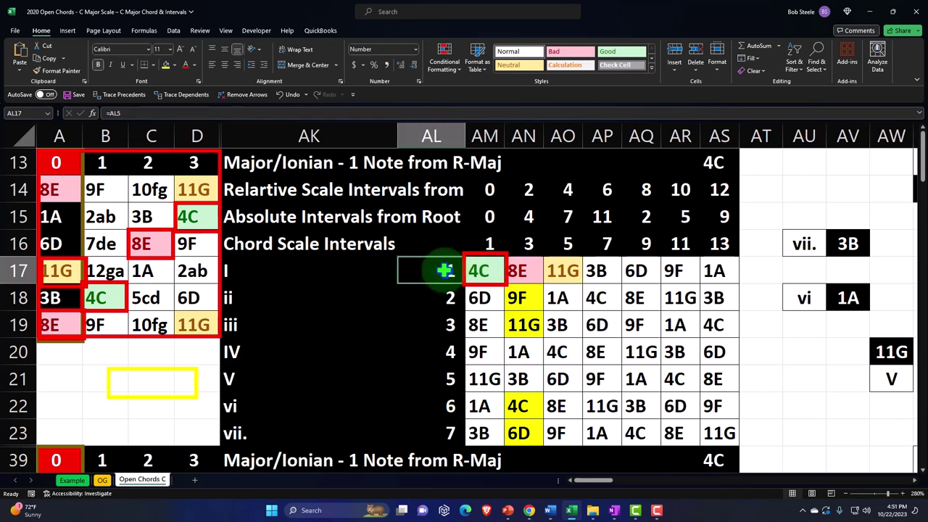
pyautogui.click(727, 163)
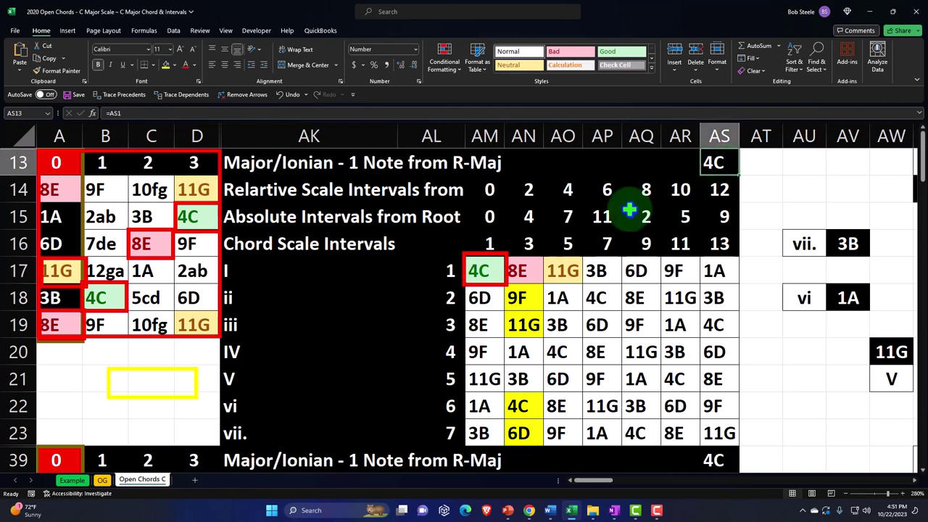
pyautogui.click(445, 269)
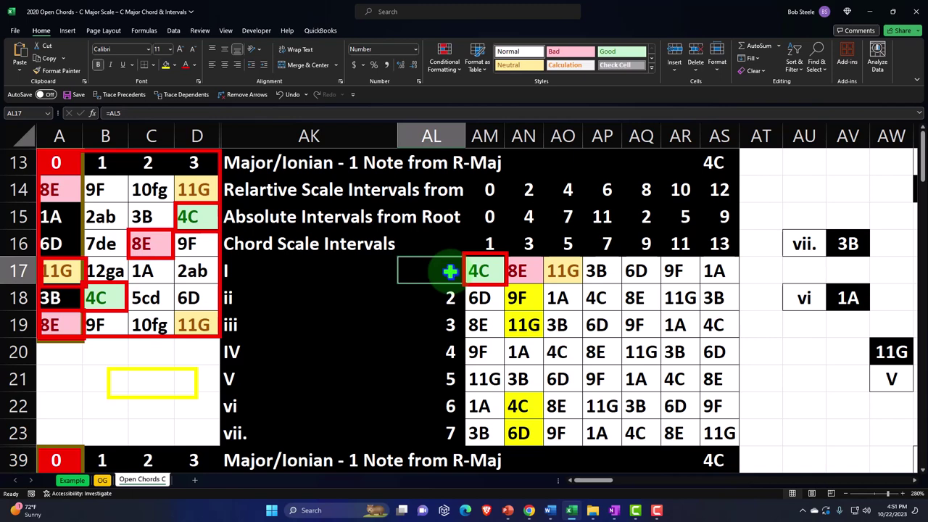
pyautogui.press('Right')
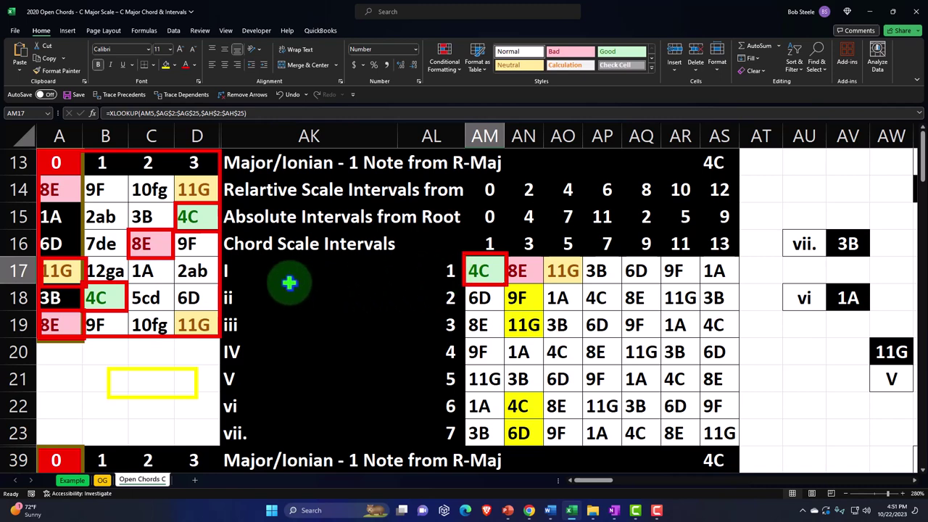
# Review the chord numerals from AK17 to AK23 and go back to IV in AK20.
pyautogui.click(262, 275)
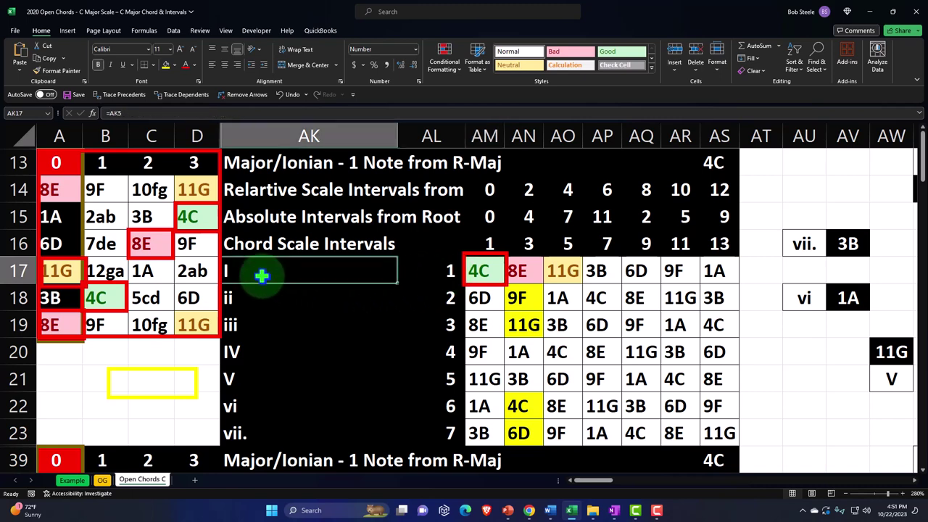
pyautogui.press('Down')
pyautogui.press('Down')
pyautogui.press('Down')
pyautogui.press('Down')
pyautogui.press('Down')
pyautogui.press('Down')
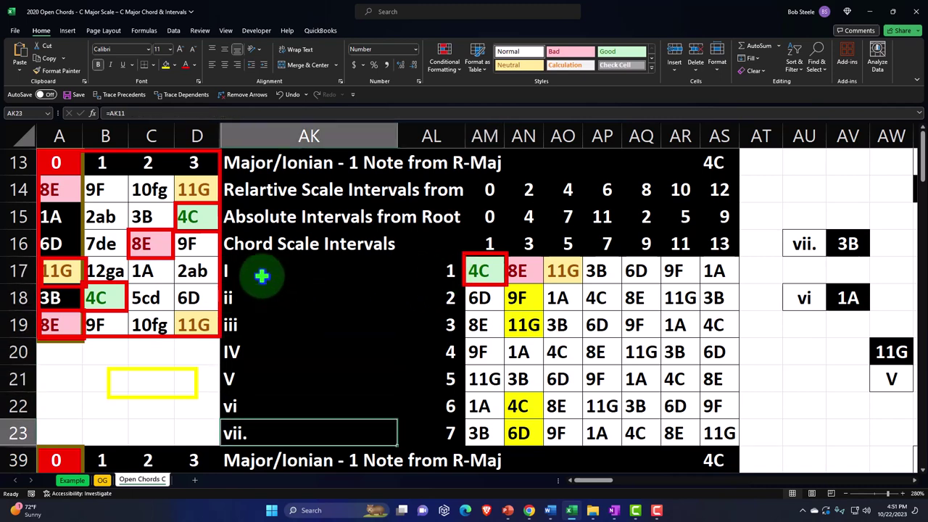
pyautogui.press('Up')
pyautogui.press('Up')
pyautogui.press('Up')
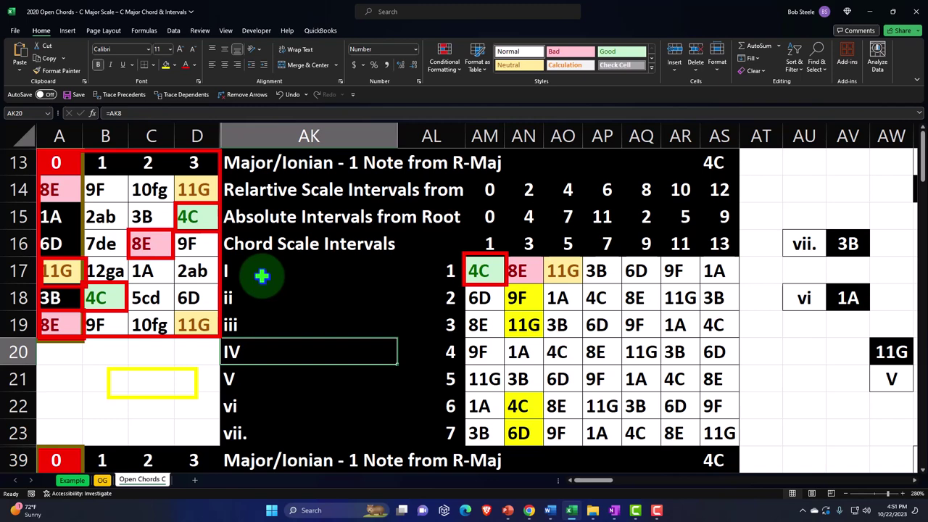
# Compare the chord root notes in column AM between rows 17 and 22, ending at the chord scale interval in AM16.
pyautogui.press('Right')
pyautogui.press('Right')
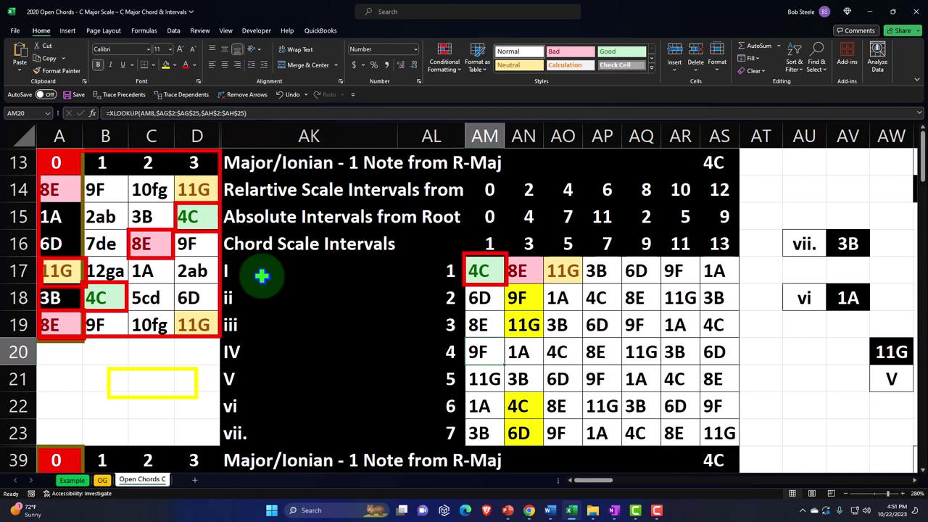
pyautogui.press('Up')
pyautogui.press('Up')
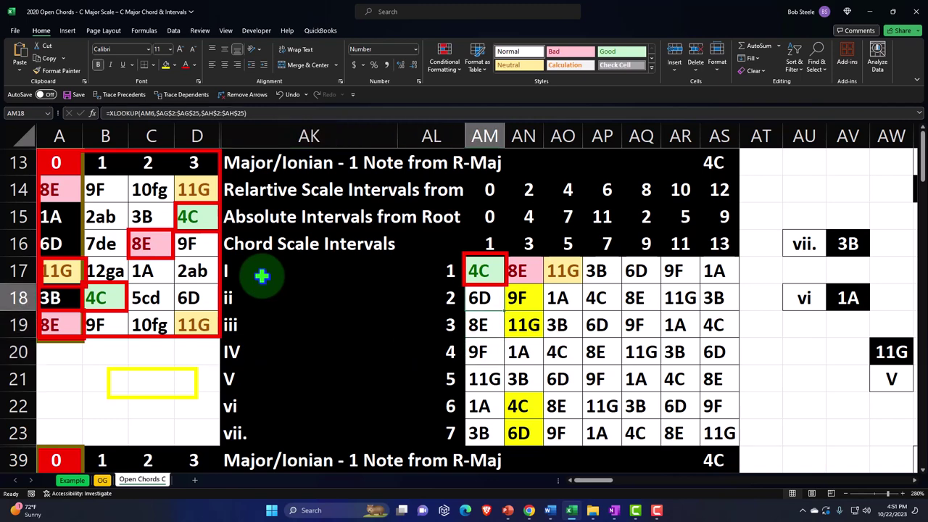
pyautogui.press('Down')
pyautogui.press('Down')
pyautogui.press('Down')
pyautogui.press('Down')
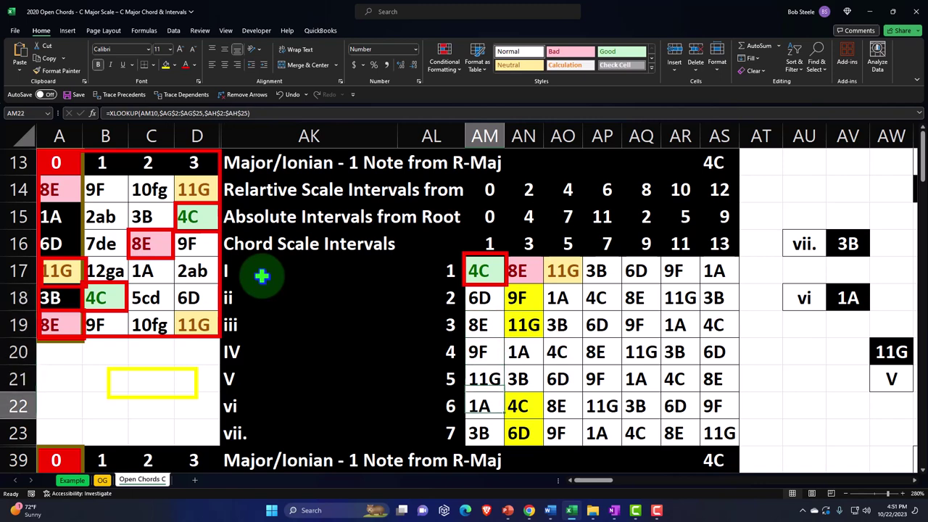
pyautogui.press('Up')
pyautogui.press('Up')
pyautogui.press('Up')
pyautogui.press('Up')
pyautogui.press('Up')
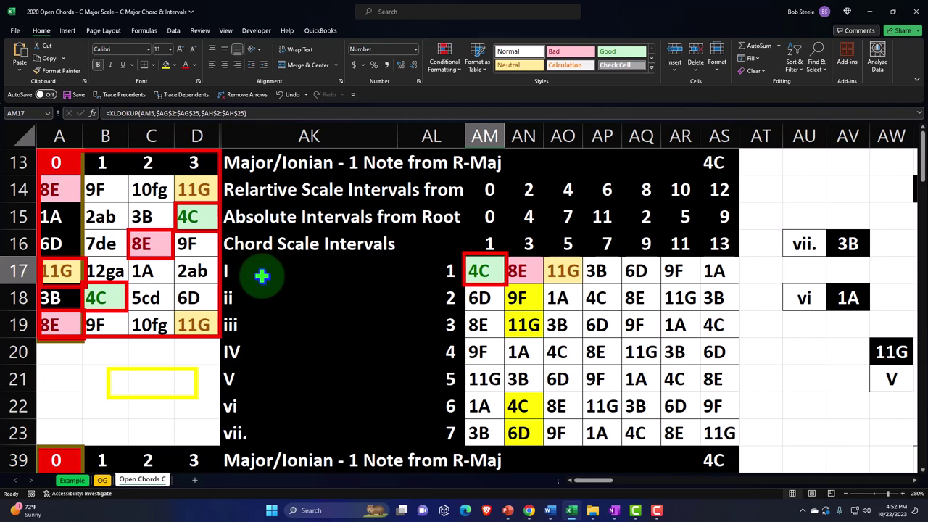
pyautogui.press('Up')
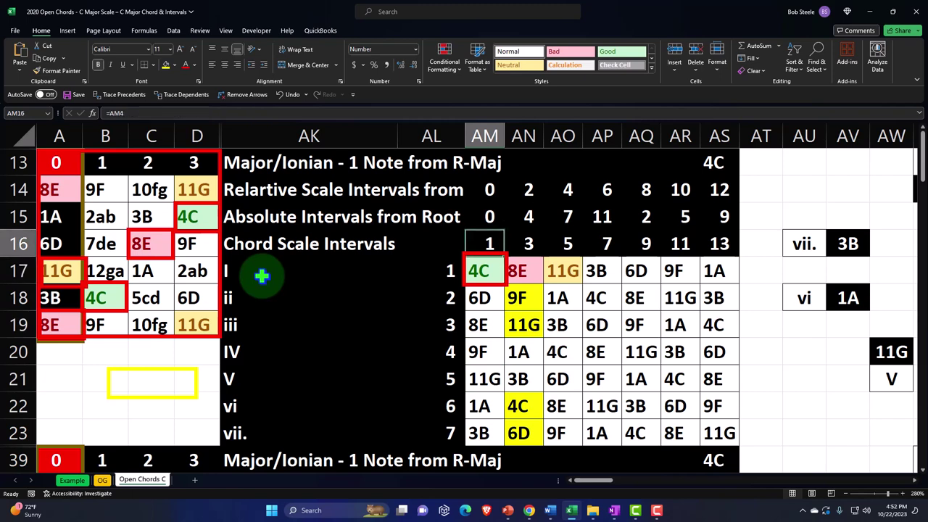
# Widen the red rectangle around AM17 so it frames the I chord's three notes in AM17:AO17.
pyautogui.moveTo(489, 271); pyautogui.dragTo(575, 271)
pyautogui.click(506, 270)
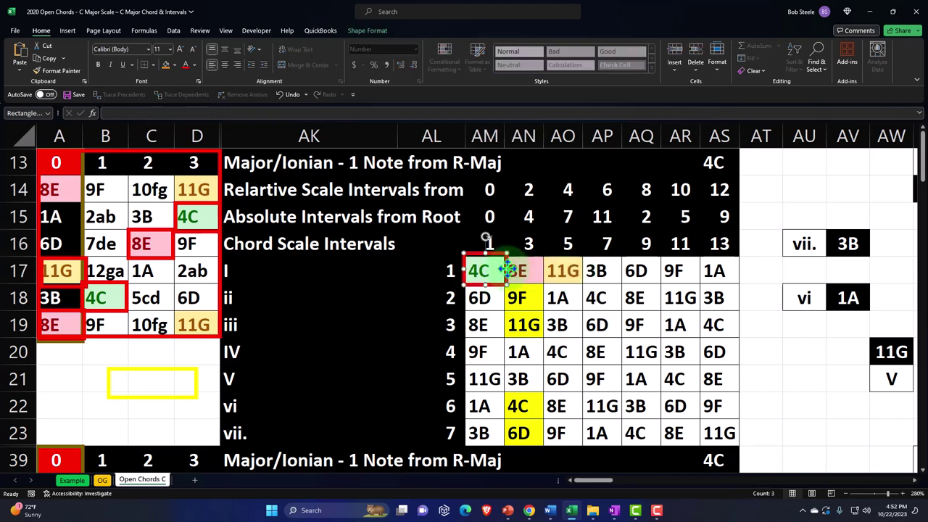
pyautogui.moveTo(505, 270); pyautogui.dragTo(584, 266)
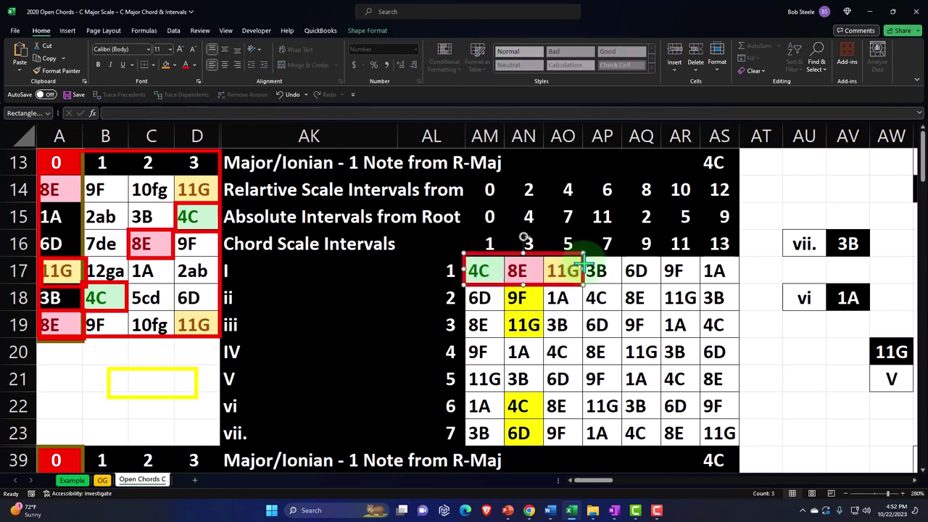
# Inspect the lookup formulas for the I chord's third in AN17 and fifth in AO17.
pyautogui.click(504, 271)
pyautogui.click(529, 269)
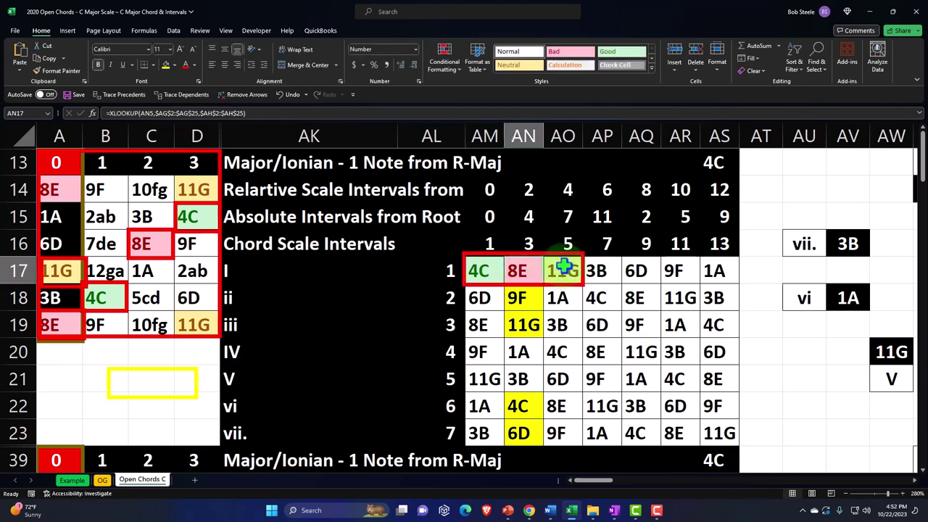
pyautogui.click(565, 268)
# Go across row 16 of the chord circle from the vii. label in AU16 to the ii label in BA16.
pyautogui.click(793, 249)
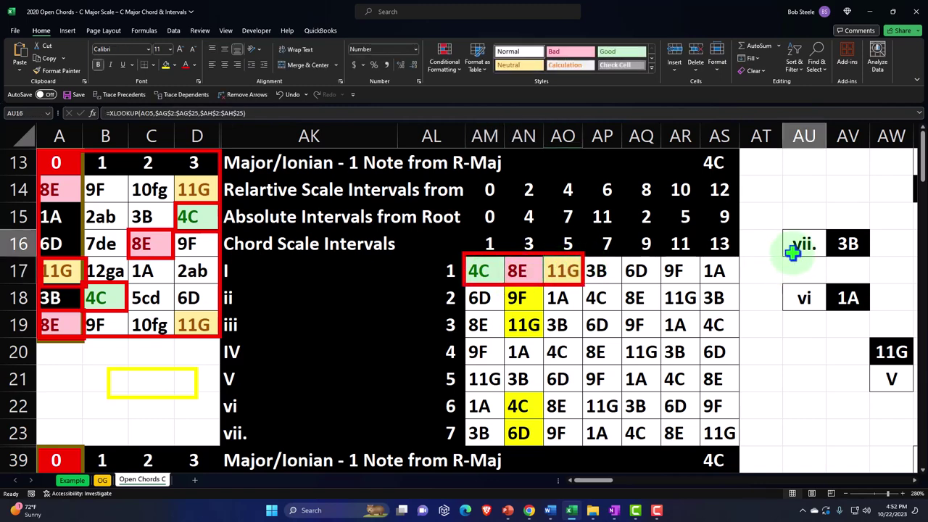
pyautogui.press('Right')
pyautogui.press('Right')
pyautogui.press('Right')
pyautogui.press('Right')
pyautogui.press('Right')
pyautogui.press('Right')
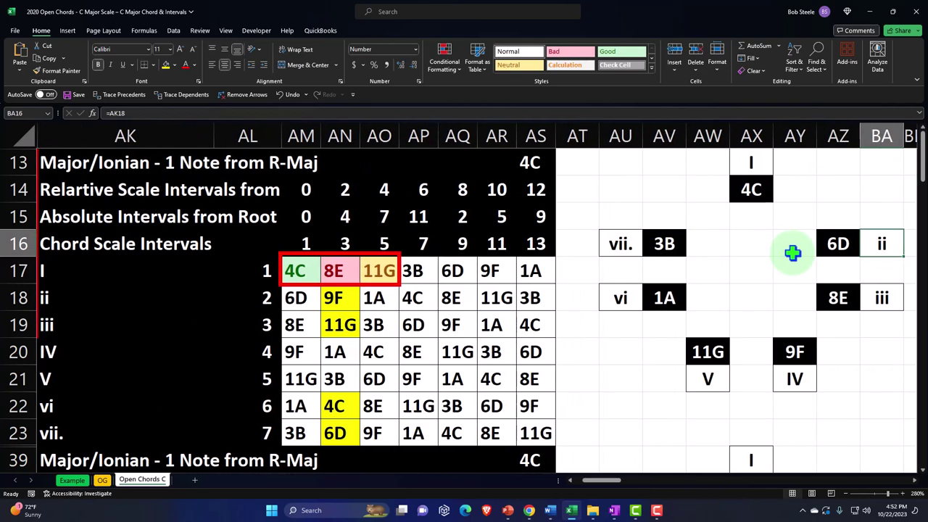
# Review the circle's numerals I, IV, V, vi and vii., and go back to I in AX13.
pyautogui.click(750, 165)
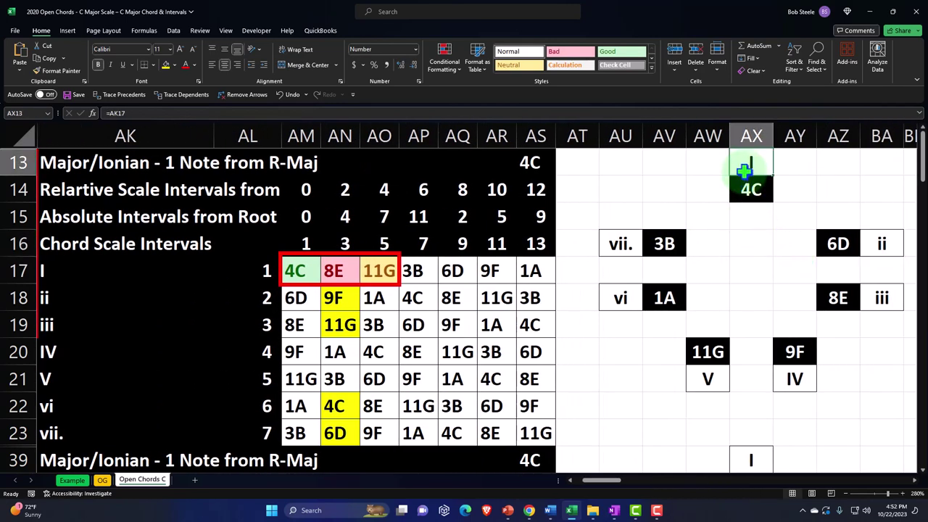
pyautogui.click(790, 378)
pyautogui.click(703, 373)
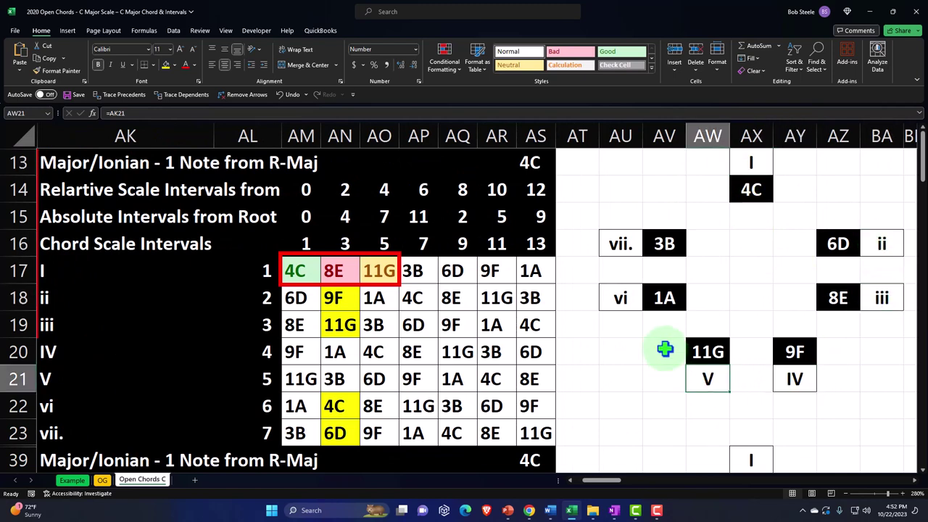
pyautogui.click(629, 303)
pyautogui.click(618, 244)
pyautogui.click(748, 165)
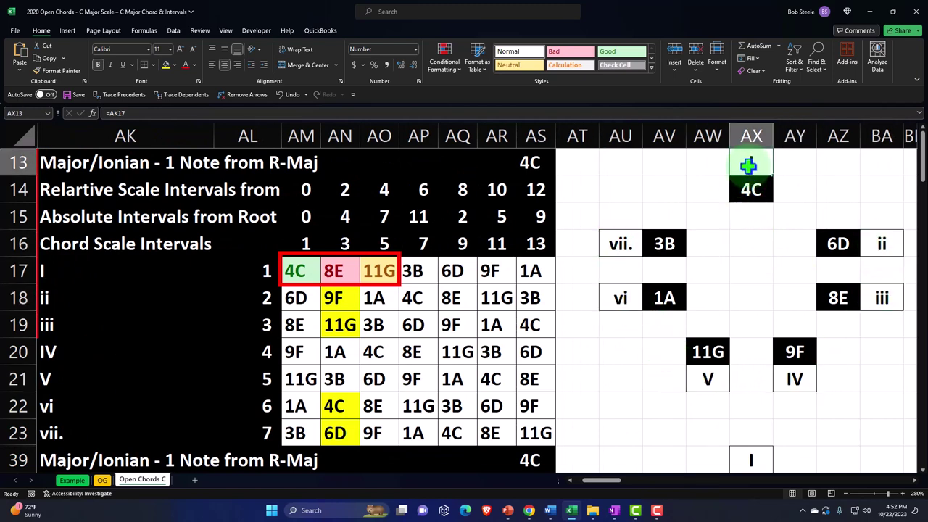
# Trace the circle's notes from the root in AX14 past AZ16 to the third in AZ18.
pyautogui.press('Down')
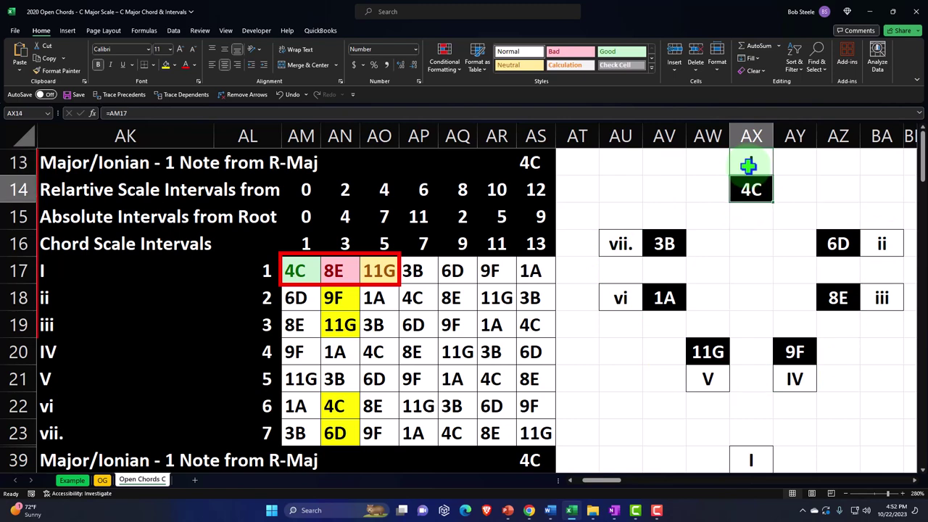
pyautogui.press('Down')
pyautogui.press('Down')
pyautogui.press('Right')
pyautogui.press('Right')
pyautogui.press('Down')
pyautogui.press('Down')
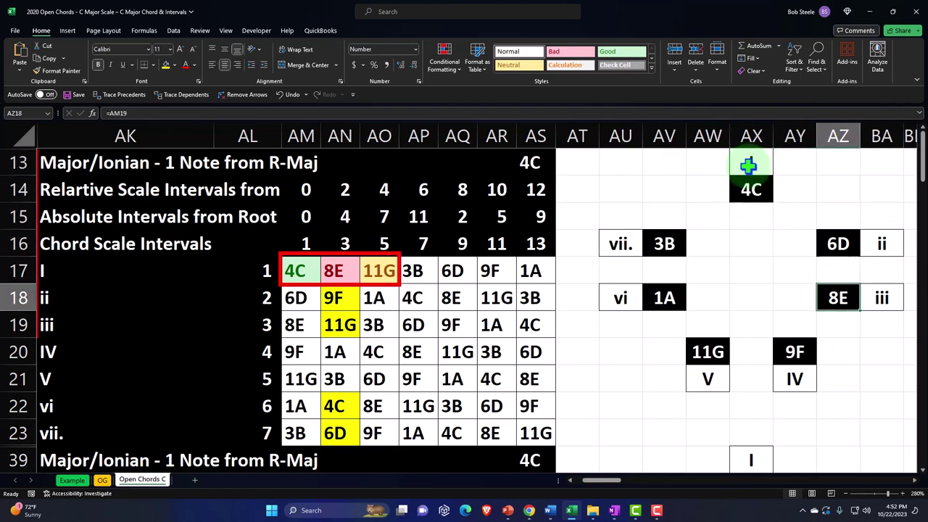
# Compare the I chord's root in AM17 with its third in AN17 and the chord scale interval in AN16.
pyautogui.click(334, 272)
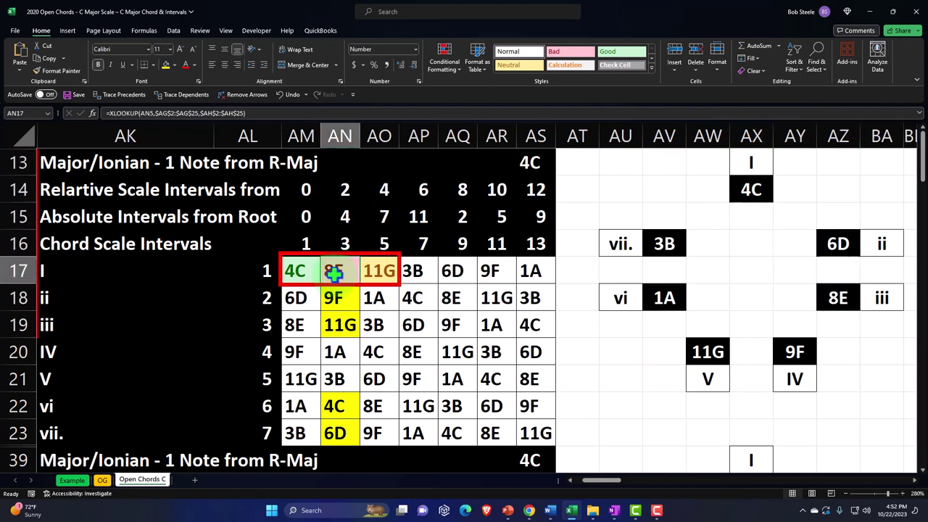
pyautogui.click(296, 271)
pyautogui.click(296, 271)
pyautogui.click(342, 244)
pyautogui.click(343, 270)
# Resize the red rectangle around AM17:AO17 so it frames only the third's interval and note in AN16:AN17.
pyautogui.click(280, 270)
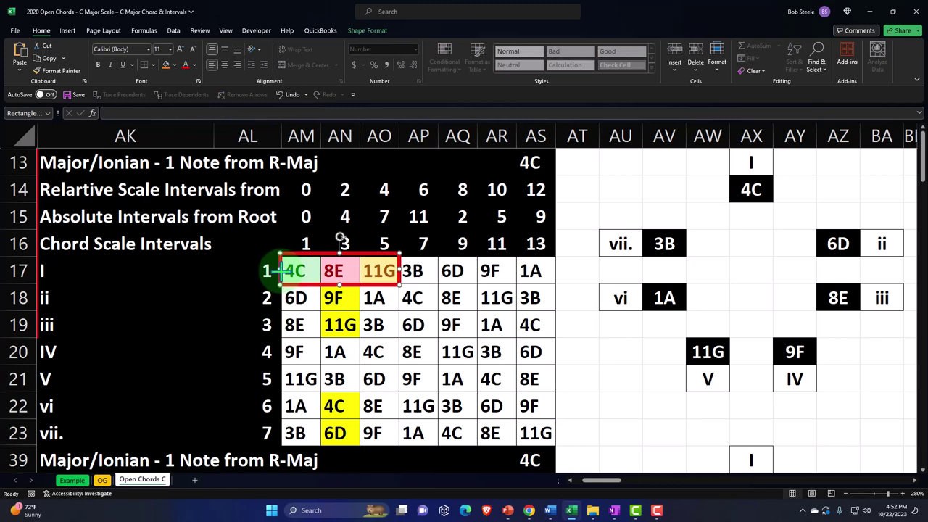
pyautogui.moveTo(279, 269); pyautogui.dragTo(319, 270)
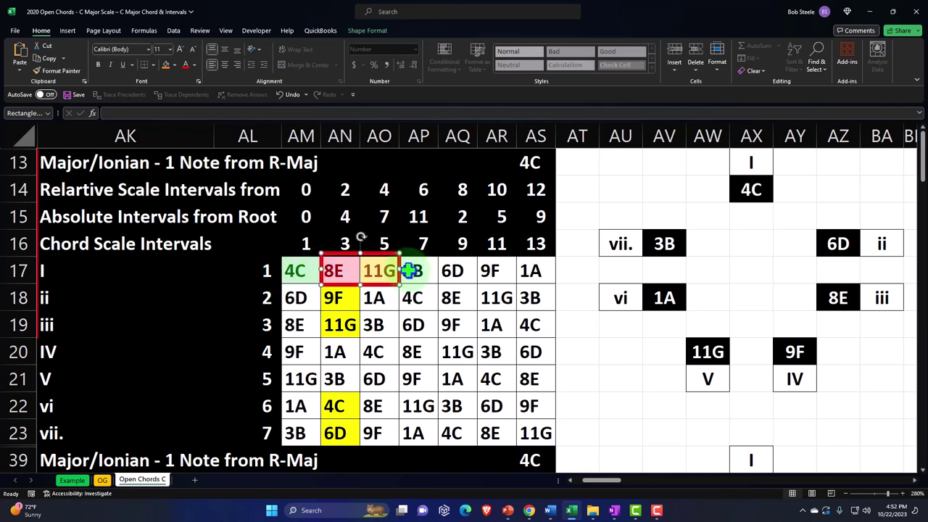
pyautogui.moveTo(399, 270); pyautogui.dragTo(346, 234)
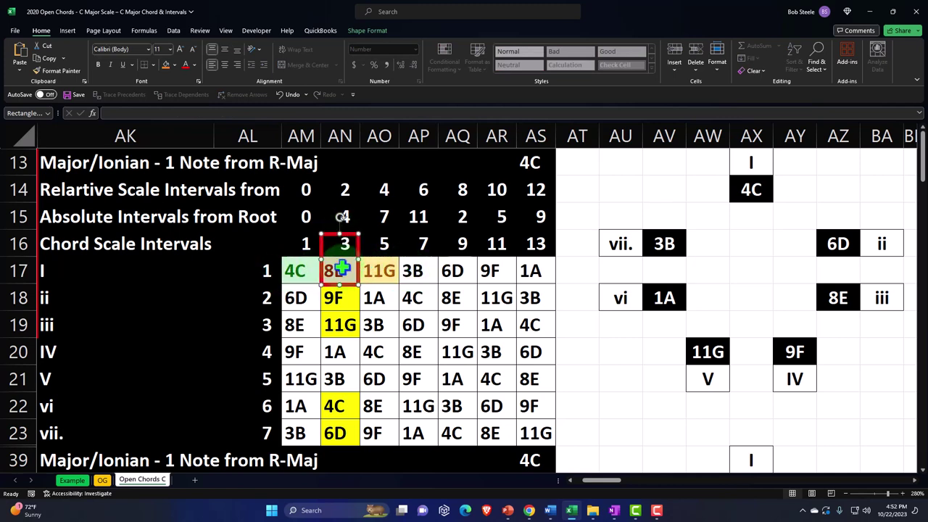
# Move the red rectangle one column over to frame the fifth's interval and note in AO16:AO17.
pyautogui.click(296, 326)
pyautogui.click(331, 270)
pyautogui.click(318, 299)
pyautogui.moveTo(324, 244); pyautogui.dragTo(366, 242)
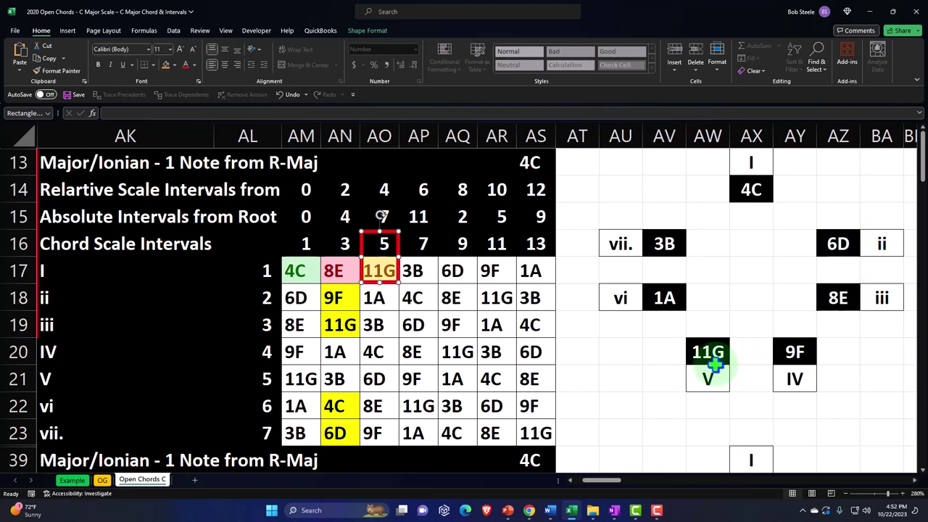
# Compare the fifth in AO17 with the scale by counting 1 to 5 in AL17:AL21, ending at the V chord's root in AM21.
pyautogui.click(379, 270)
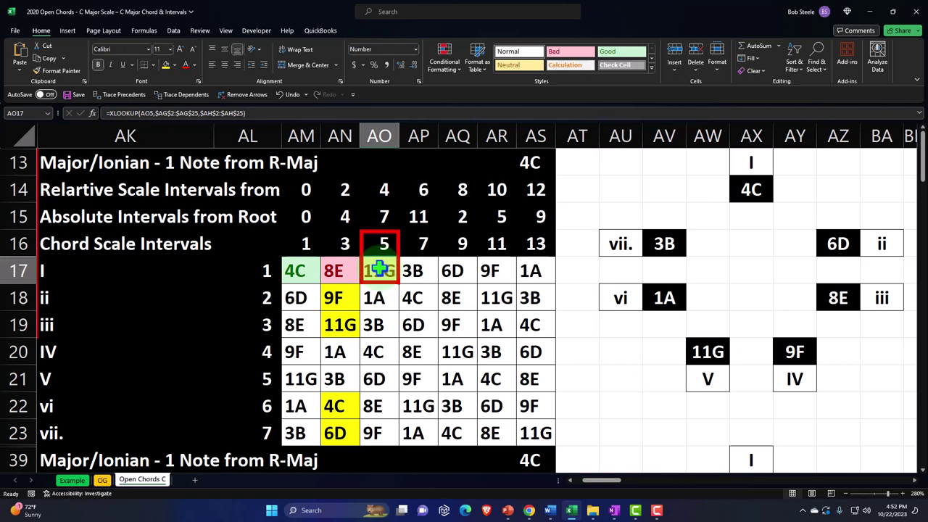
pyautogui.moveTo(263, 270); pyautogui.dragTo(267, 379)
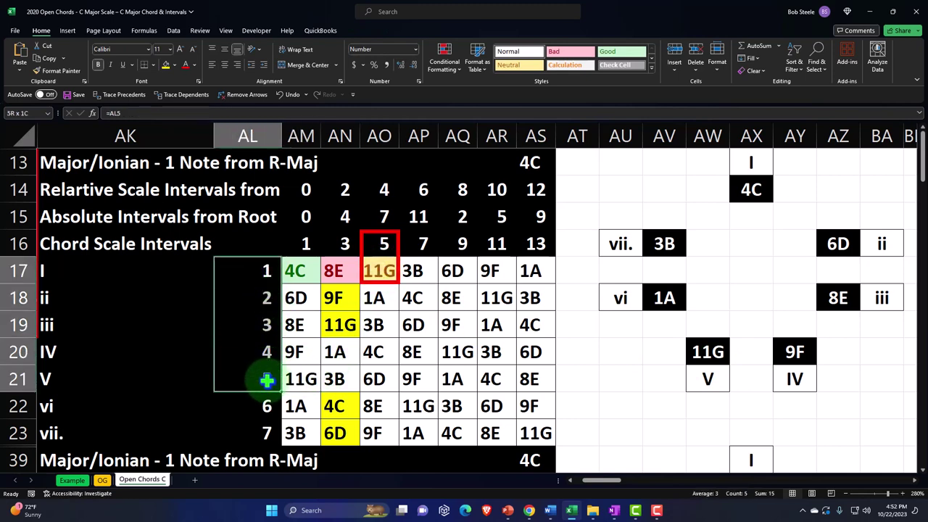
pyautogui.click(299, 379)
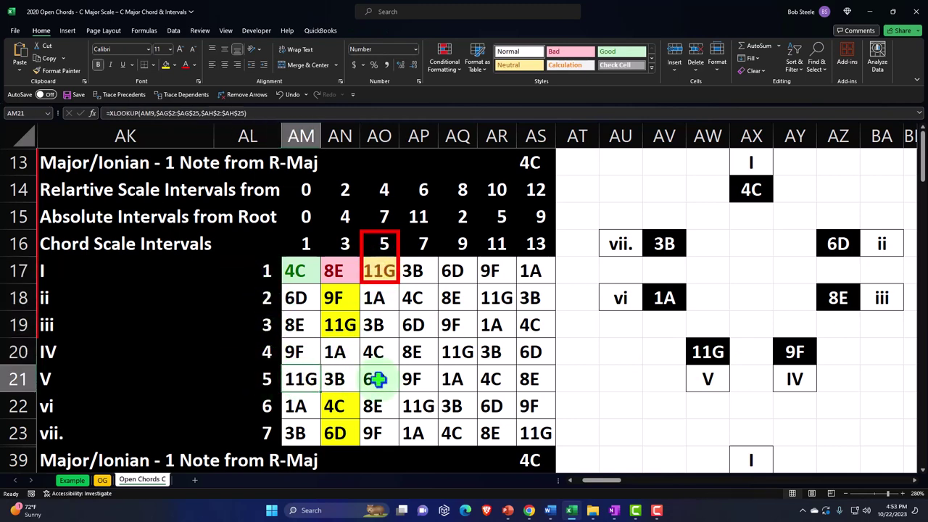